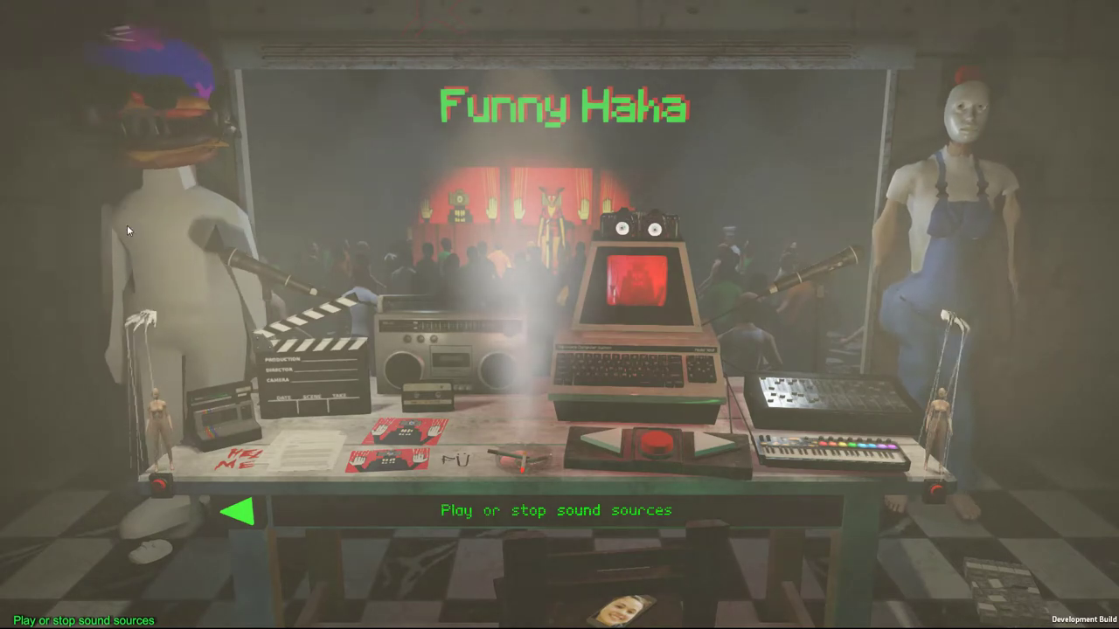
# Open the main actor's editor from its figurine.
pyautogui.click(125, 382)
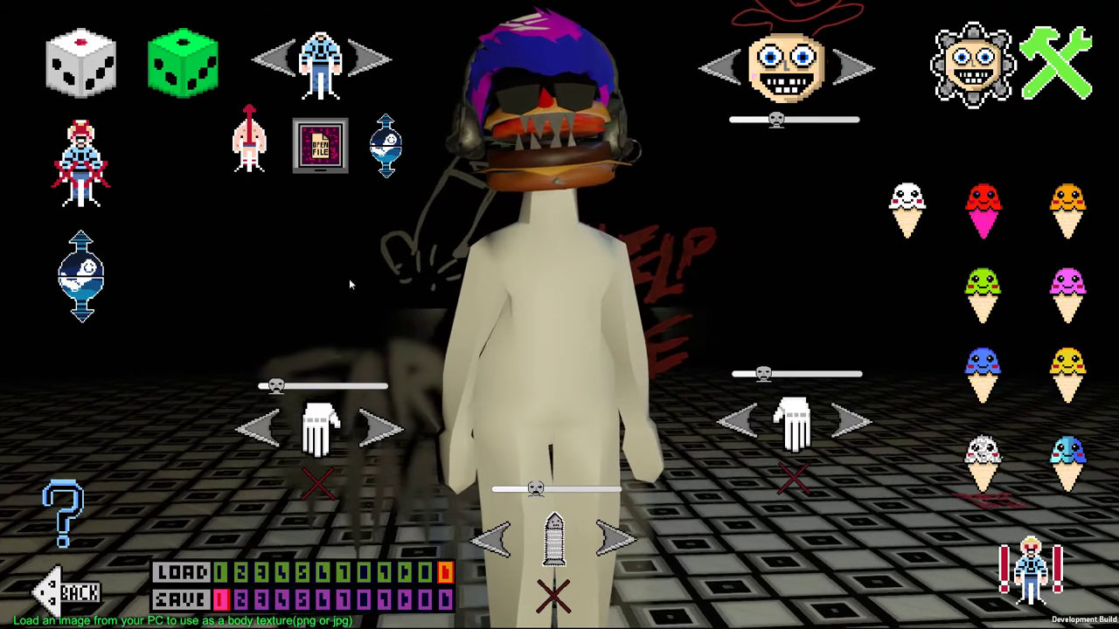
# Browse the Desktop and load Flavors.png onto the main actor's body as its texture.
pyautogui.click(320, 145)
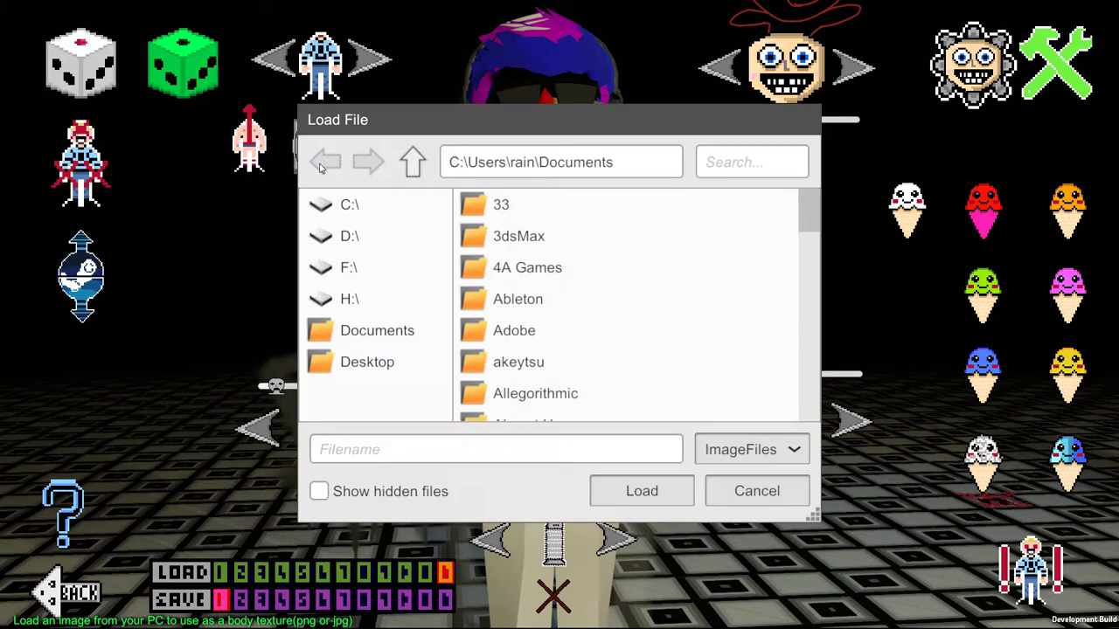
pyautogui.click(364, 355)
pyautogui.scroll(-2, 637, 307)
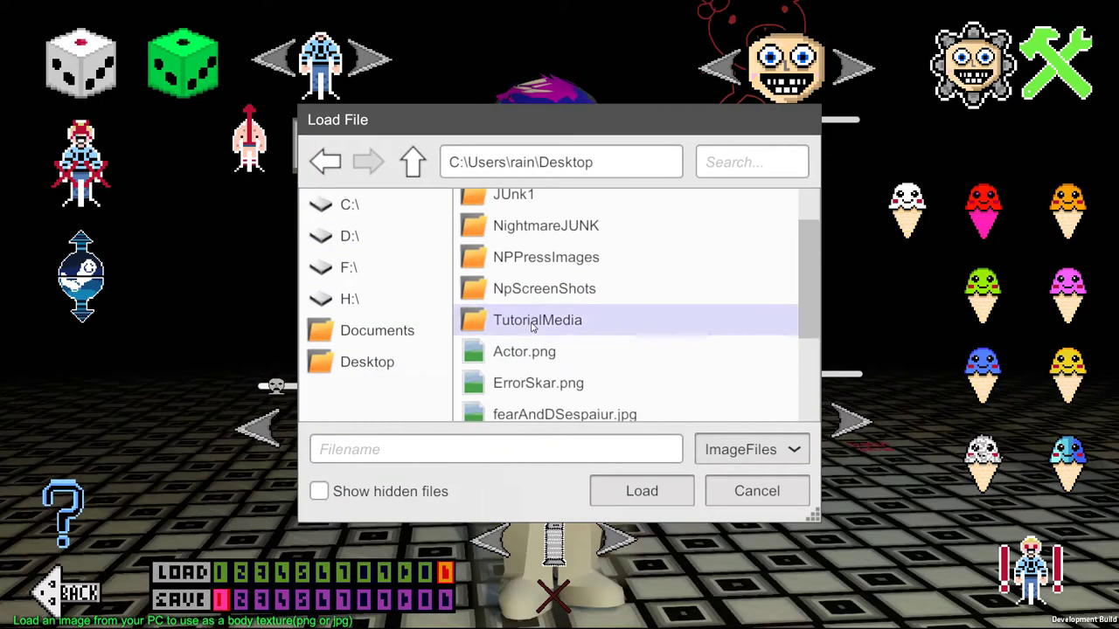
pyautogui.doubleClick(638, 308)
pyautogui.click(330, 159)
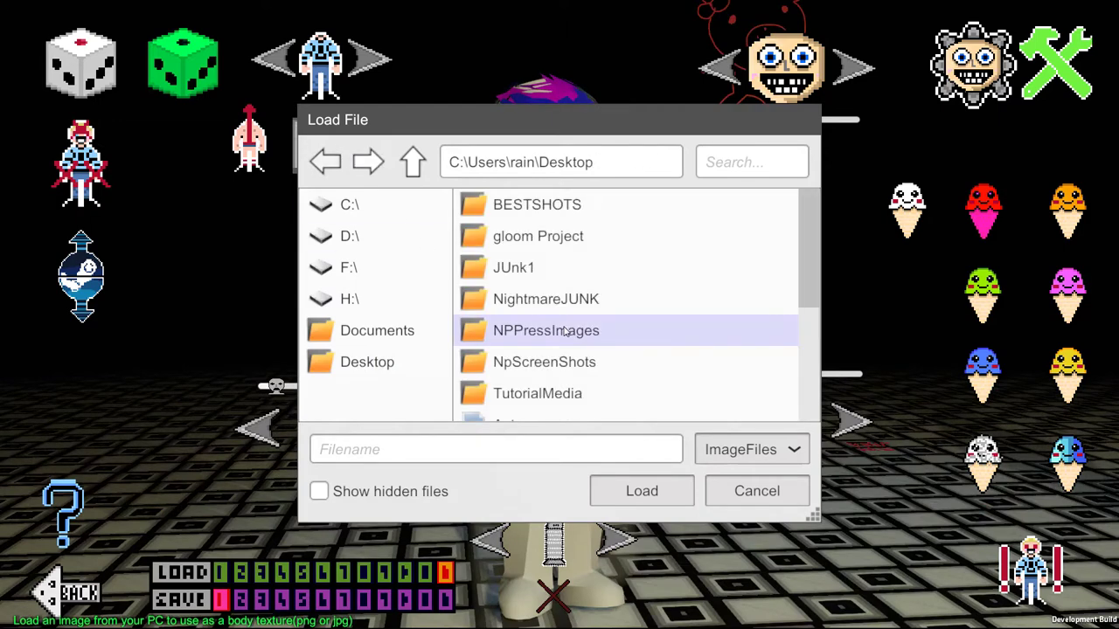
pyautogui.scroll(-5, 524, 331)
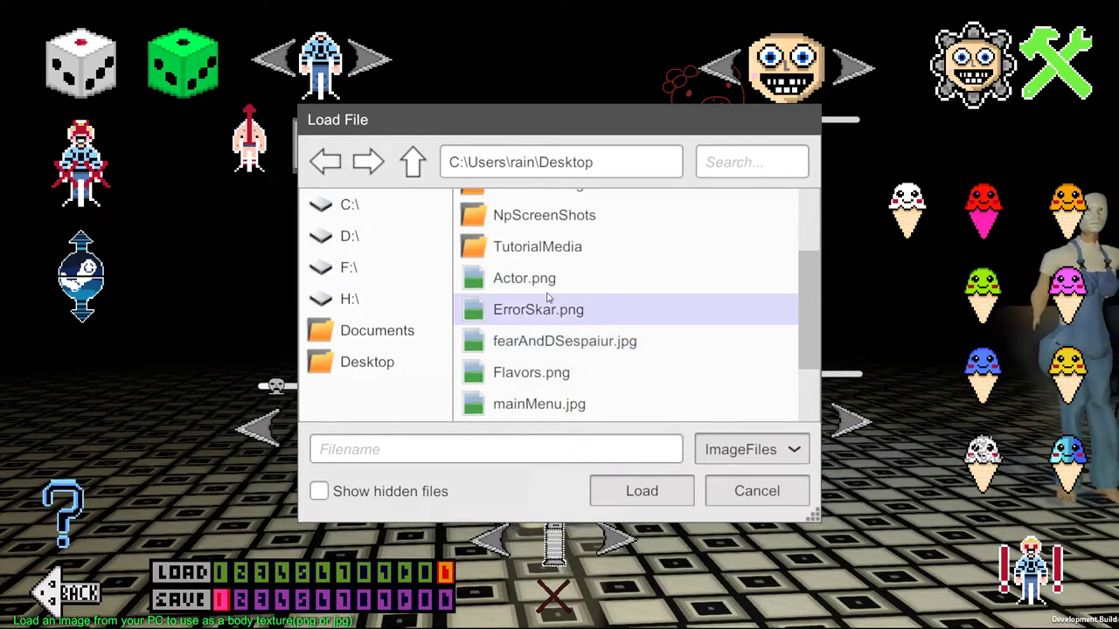
pyautogui.click(542, 372)
pyautogui.click(646, 485)
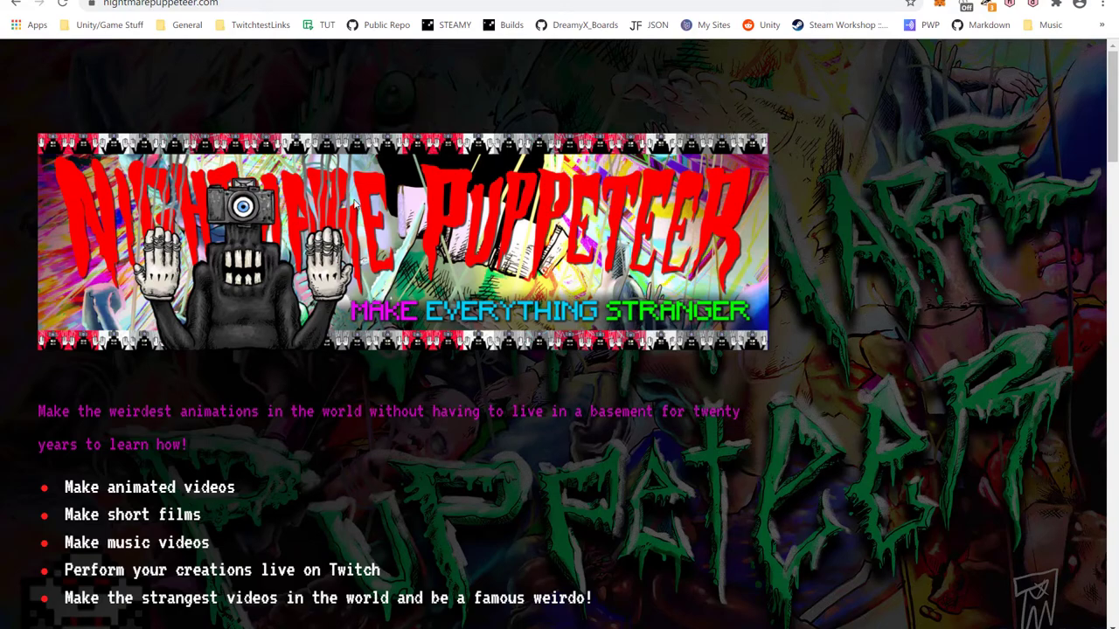
# Scroll nightmarepuppeteer.com and follow the 'More Nightmare Puppeteer Info' link to GitHub.
pyautogui.scroll(-6, 569, 242)
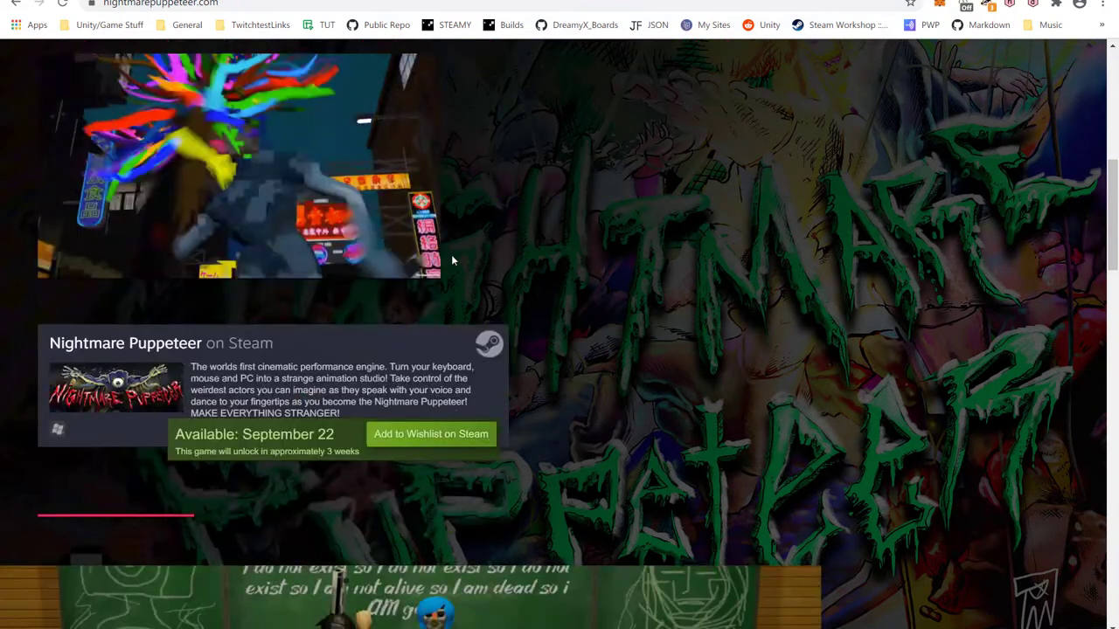
pyautogui.scroll(-15, 452, 259)
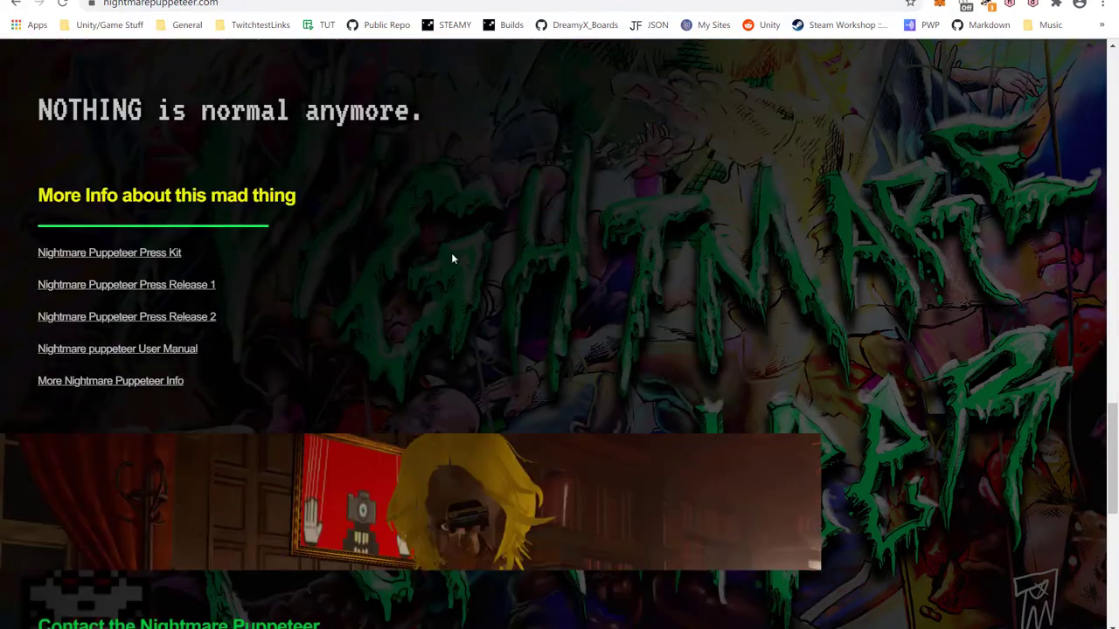
pyautogui.click(145, 383)
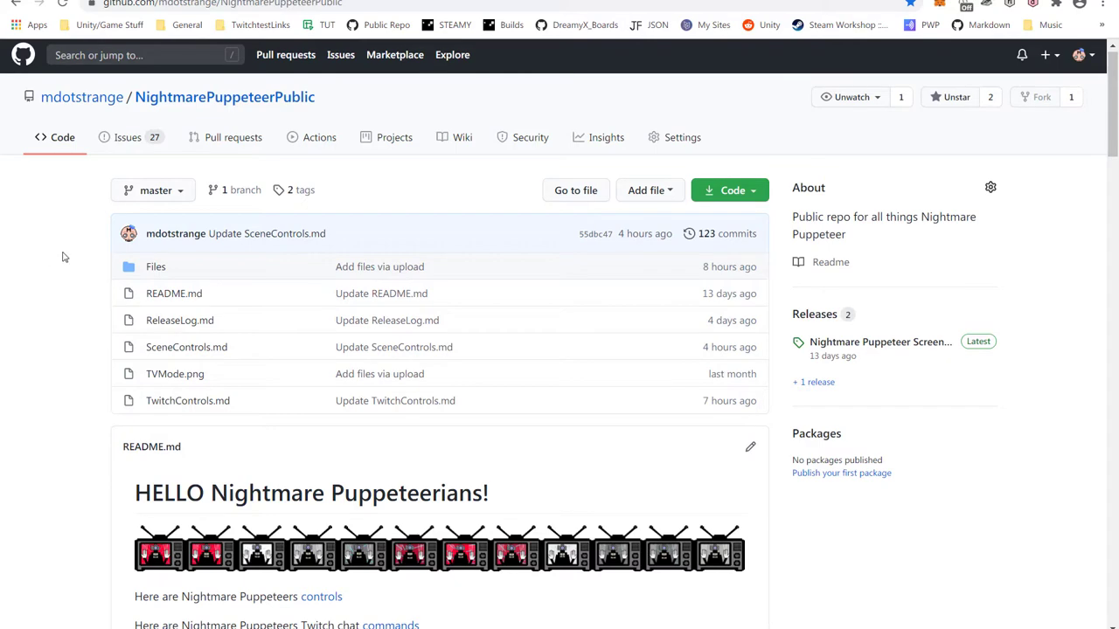
# Scroll the NightmarePuppeteerPublic README down to the Skinmin body template image.
pyautogui.scroll(-4, 223, 341)
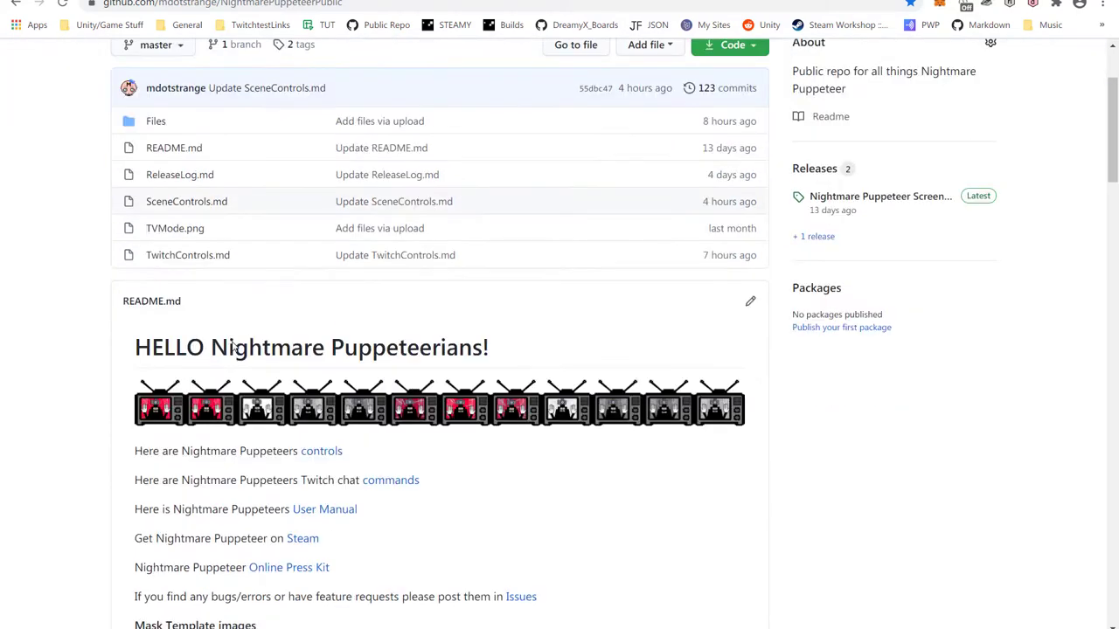
pyautogui.scroll(-2, 534, 350)
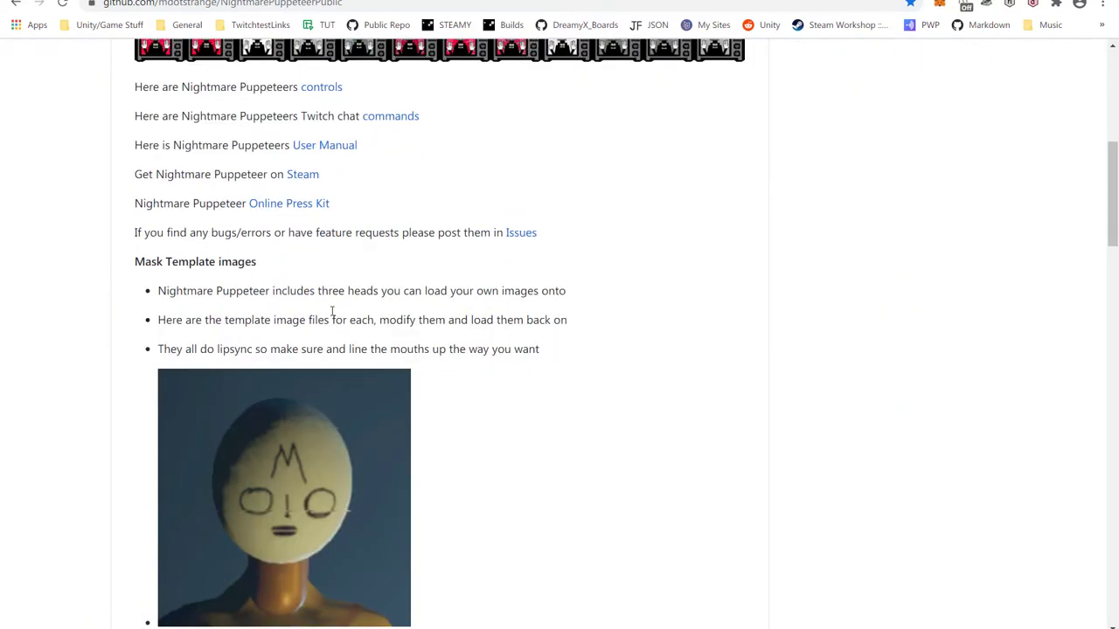
pyautogui.scroll(-8, 185, 281)
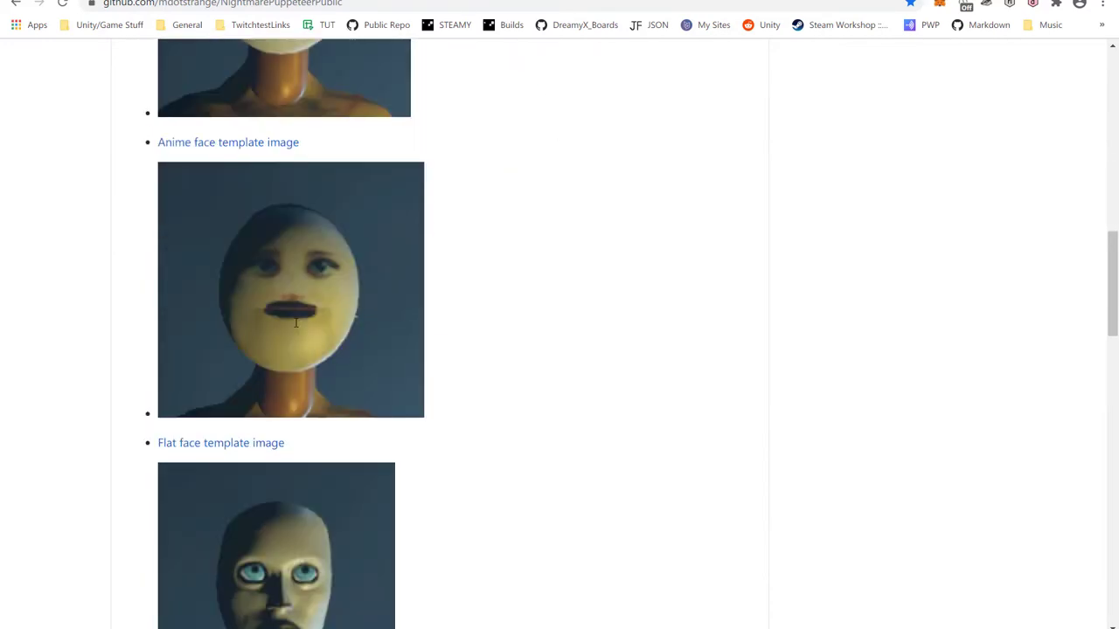
pyautogui.scroll(-3, 295, 323)
pyautogui.scroll(-1, 134, 316)
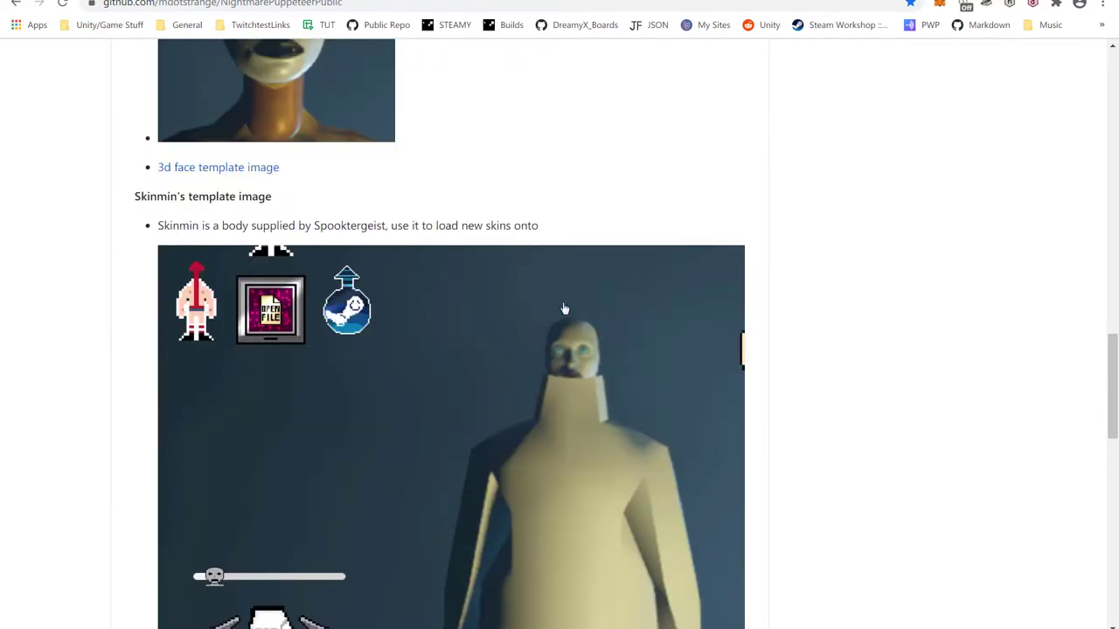
pyautogui.scroll(-5, 358, 220)
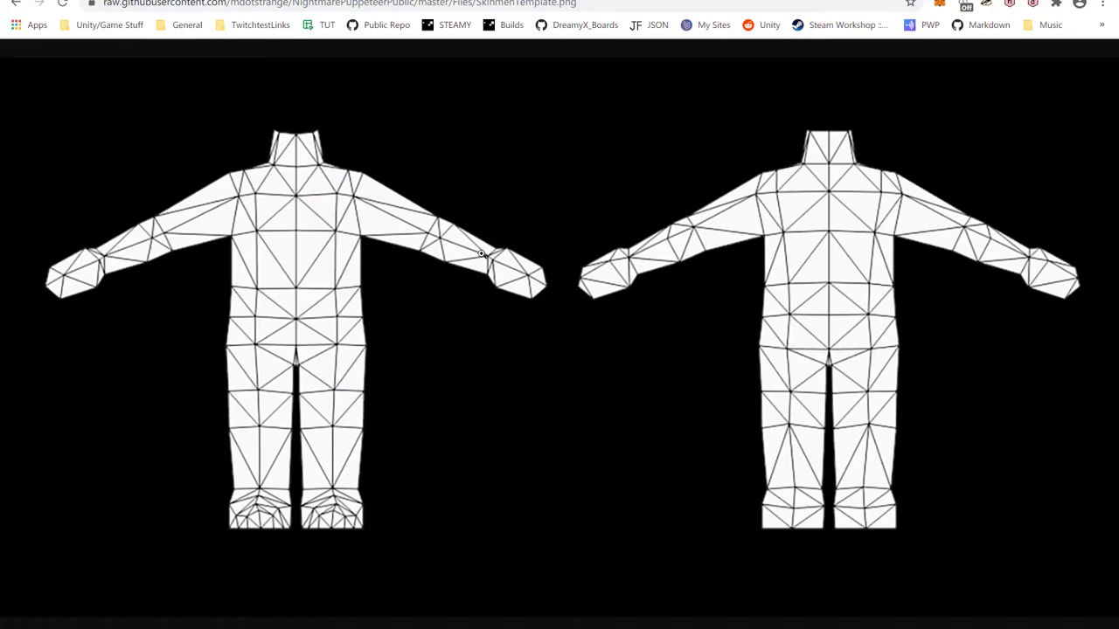
# Save the raw Skinmin template image to the Desktop as SkinmenTemplate.png.
pyautogui.rightClick(415, 237)
pyautogui.click(468, 267)
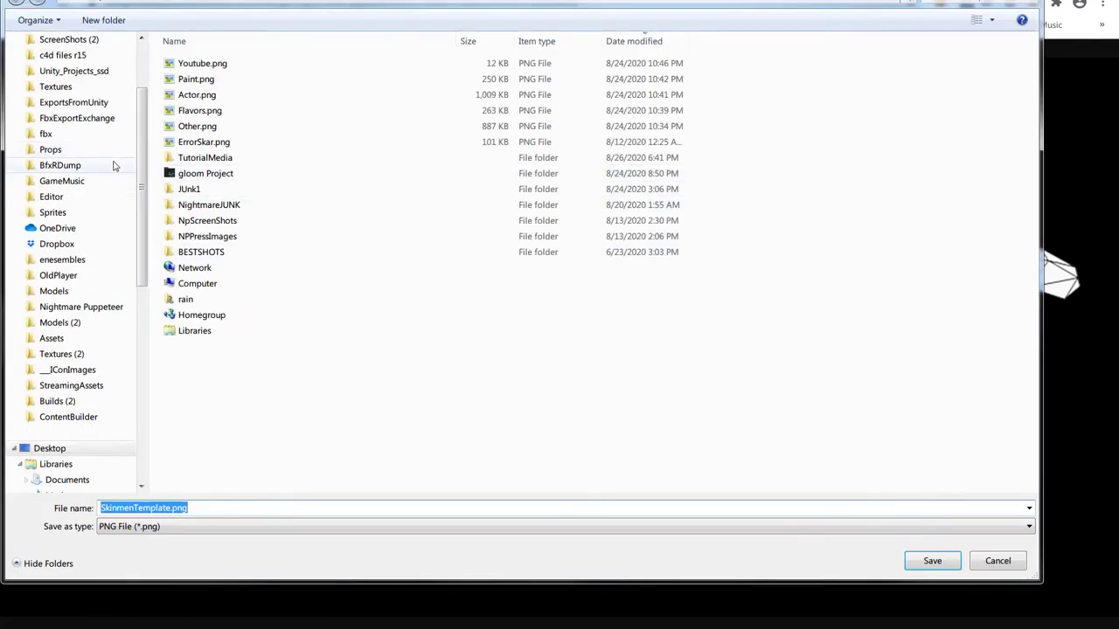
pyautogui.scroll(5, 114, 166)
pyautogui.click(56, 61)
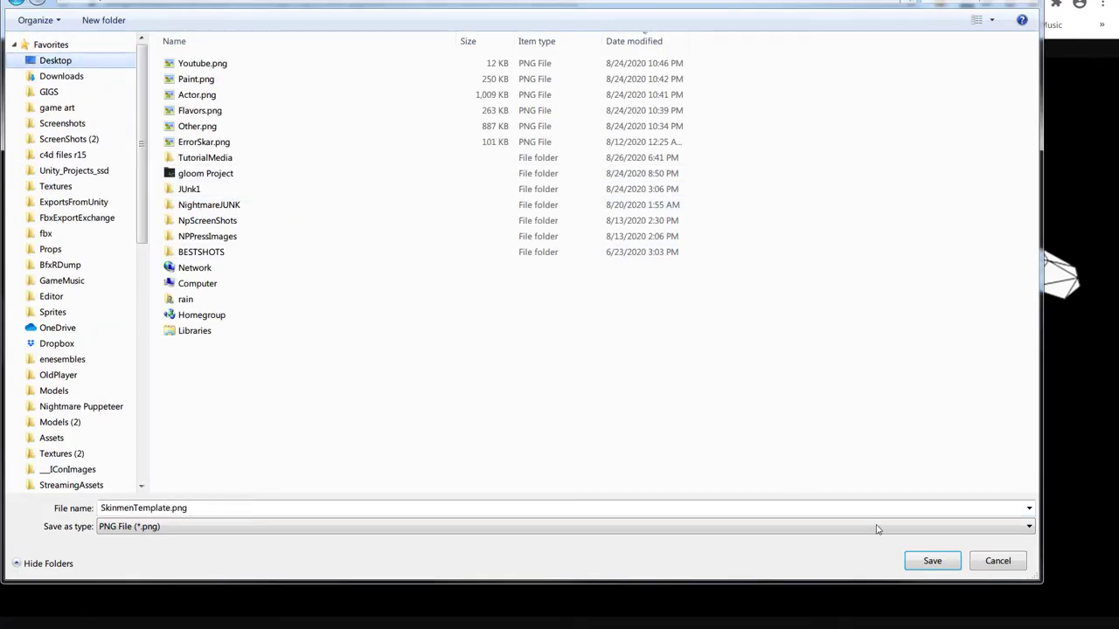
pyautogui.click(932, 561)
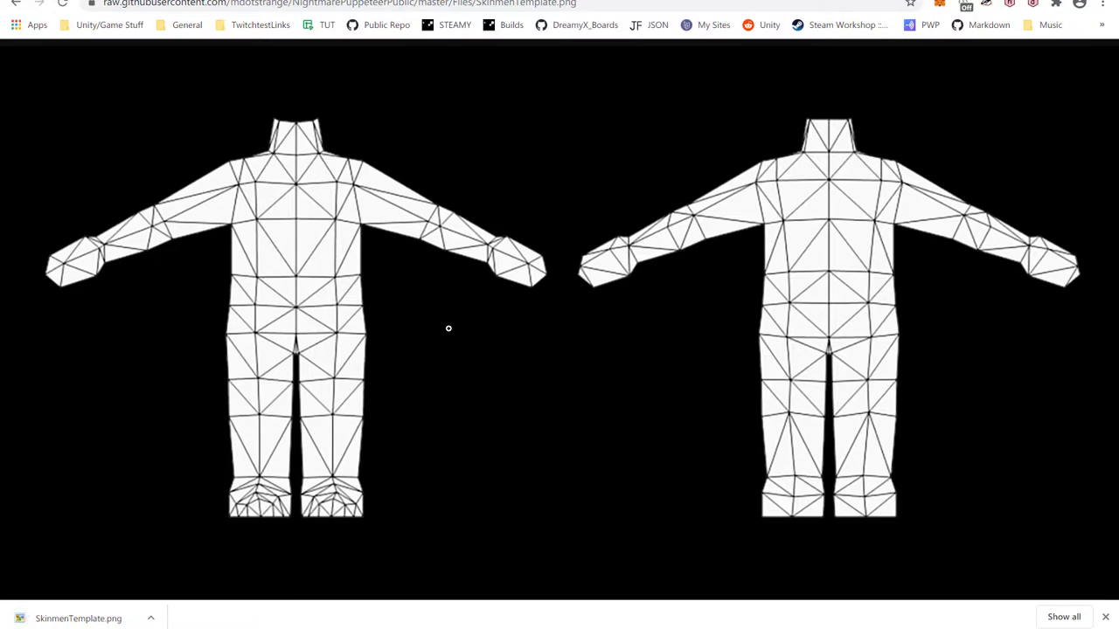
# Load SkinmenTemplate.png as the main actor's body texture, then switch to editing the buddy actor.
pyautogui.click(1106, 618)
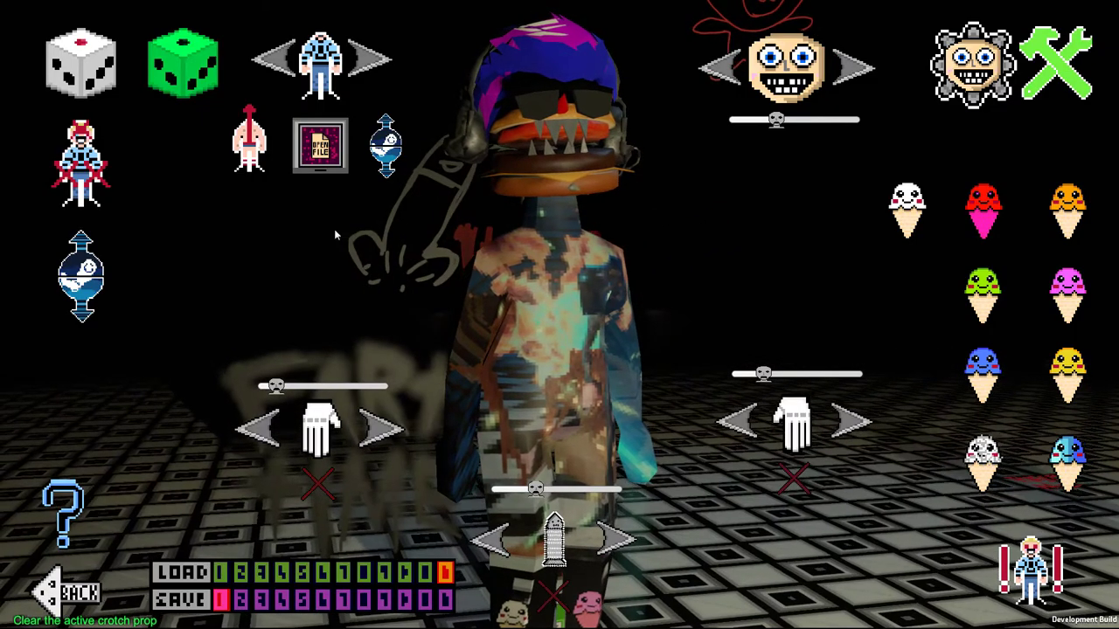
pyautogui.click(320, 144)
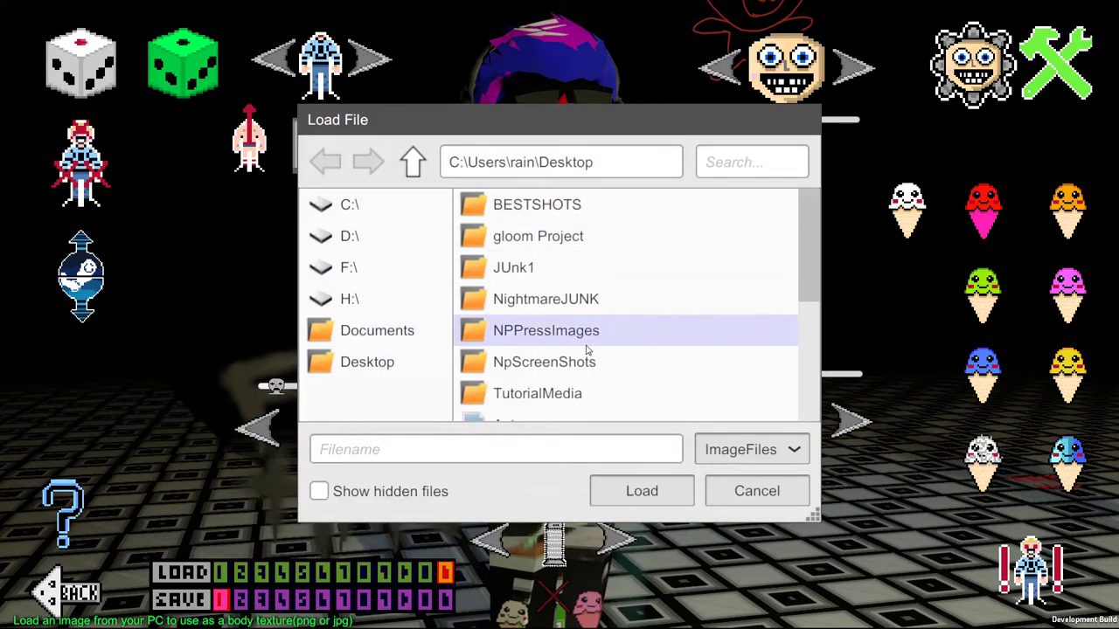
pyautogui.scroll(-3, 789, 327)
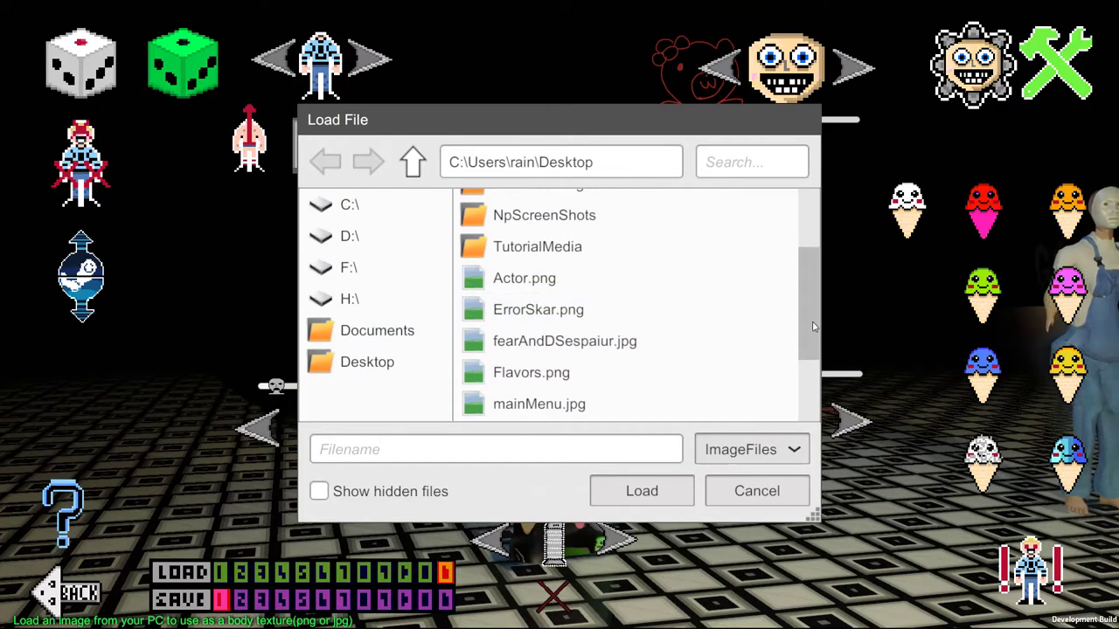
pyautogui.scroll(-3, 805, 385)
pyautogui.doubleClick(582, 378)
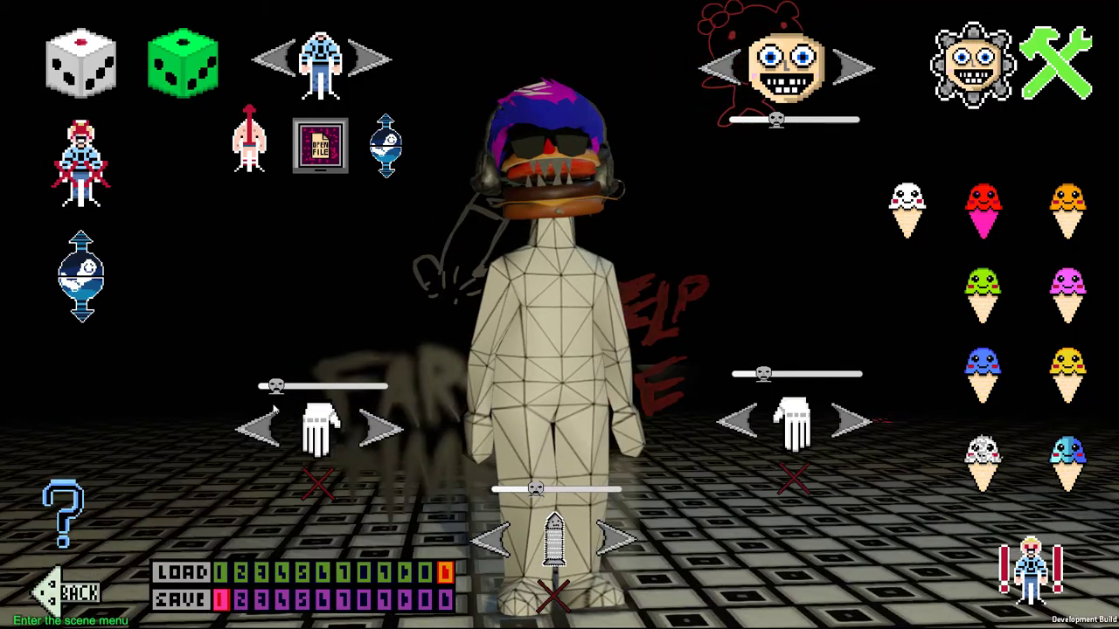
pyautogui.click(76, 592)
pyautogui.click(941, 428)
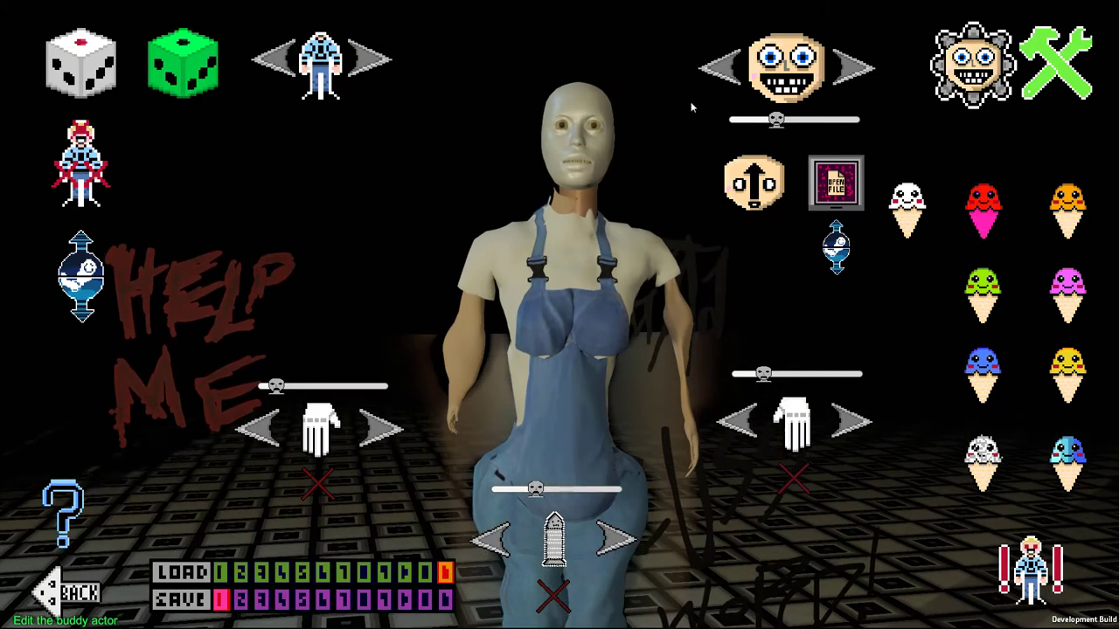
# Cycle the buddy through the drawn M face and mustached heads, ending on the bald mannequin head.
pyautogui.click(848, 66)
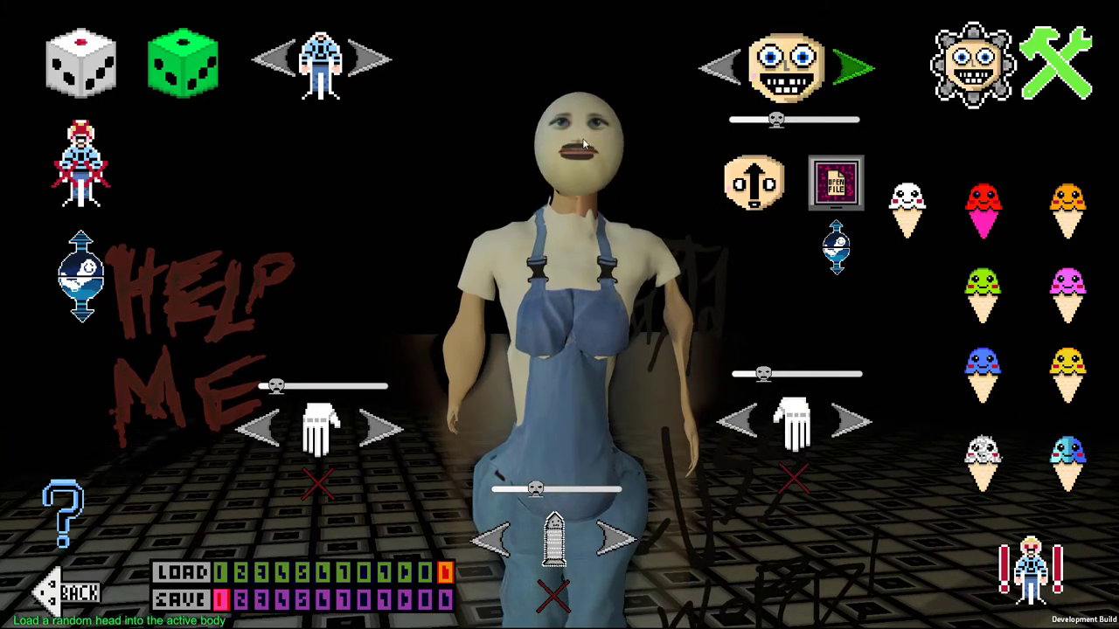
pyautogui.click(852, 74)
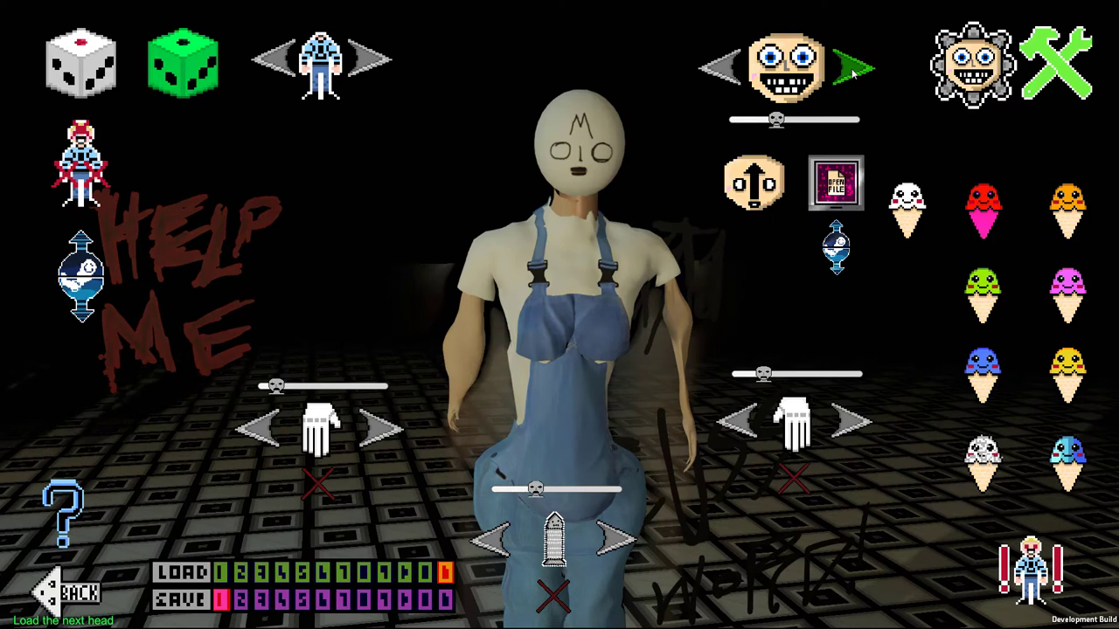
pyautogui.click(722, 73)
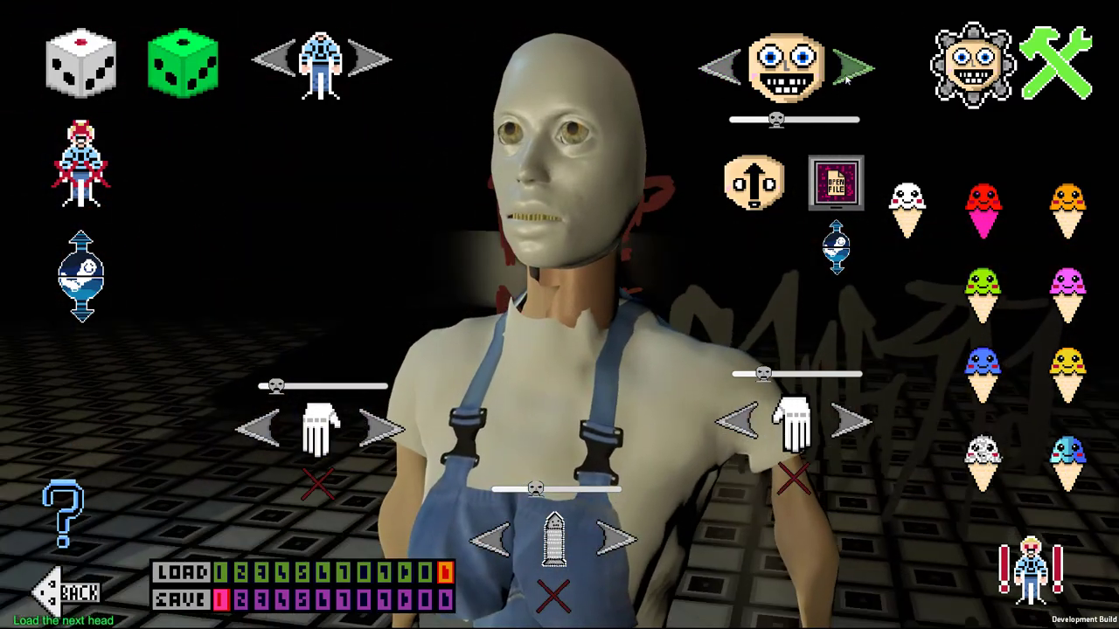
pyautogui.click(853, 68)
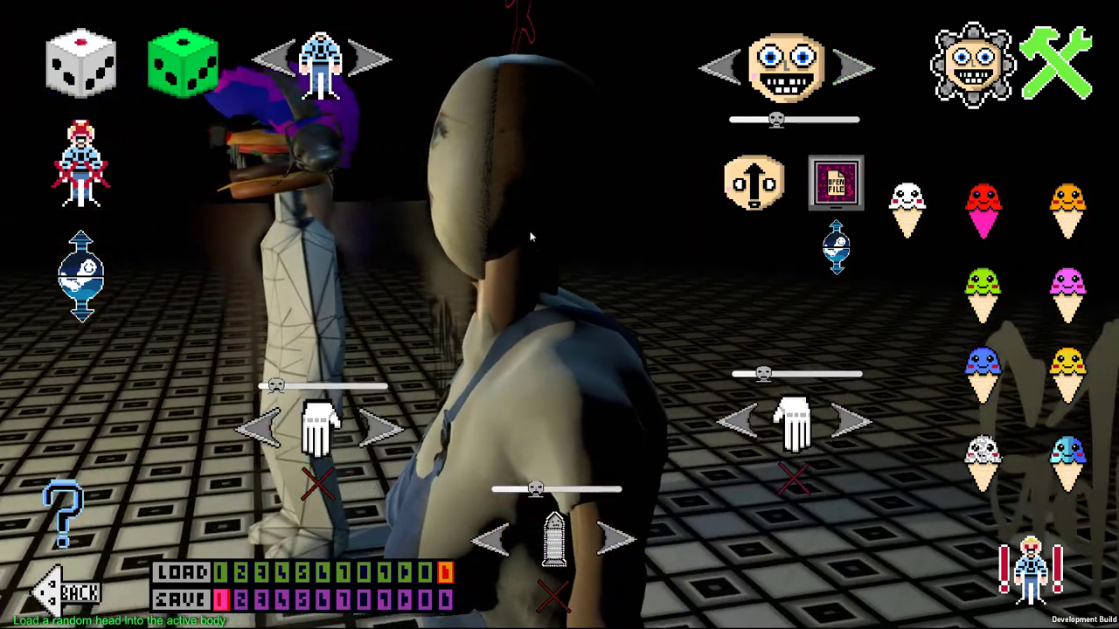
pyautogui.press('Right')
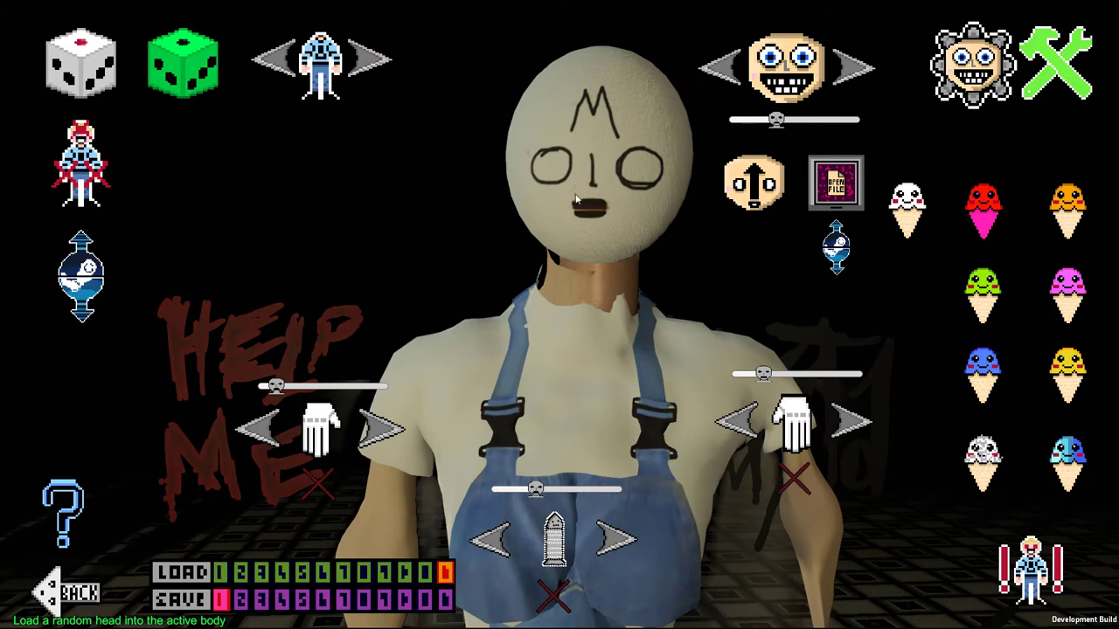
pyautogui.click(715, 73)
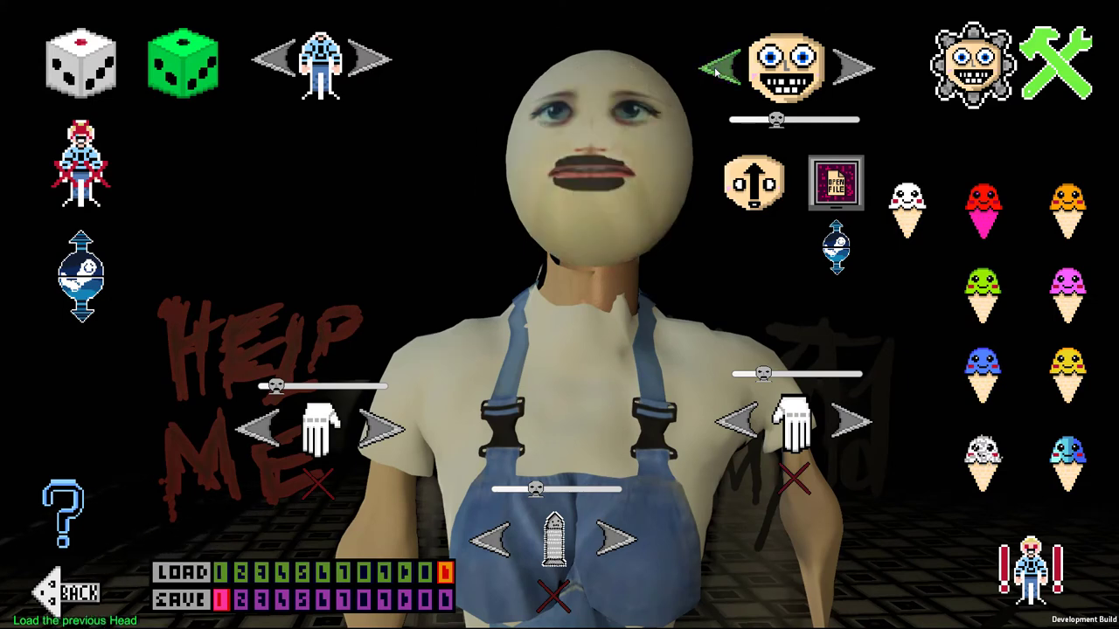
pyautogui.click(715, 73)
pyautogui.press('Right')
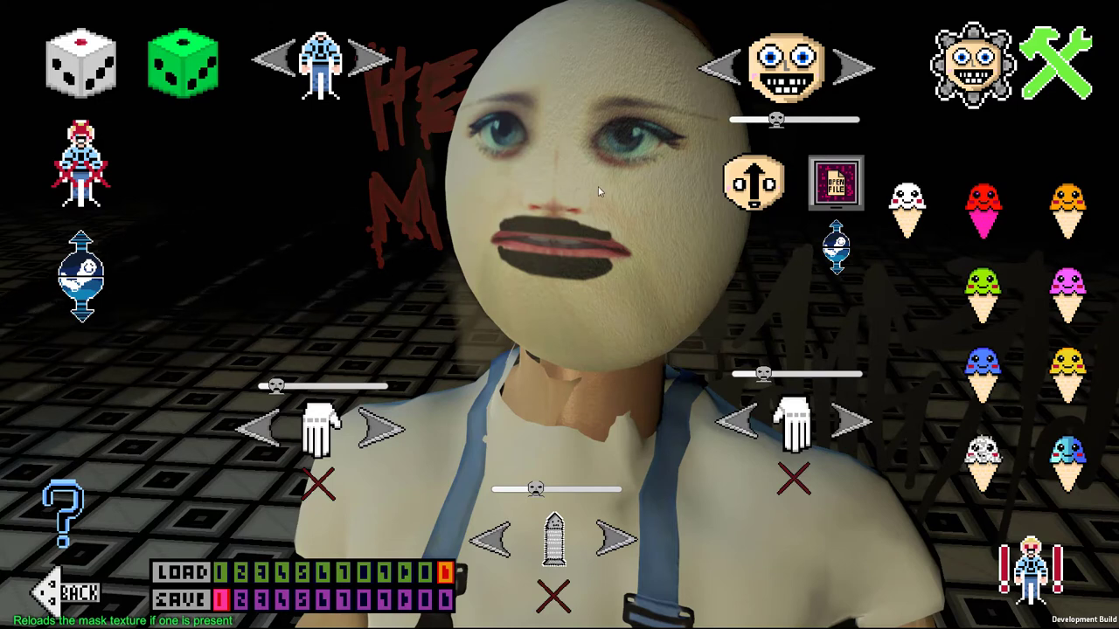
pyautogui.click(853, 68)
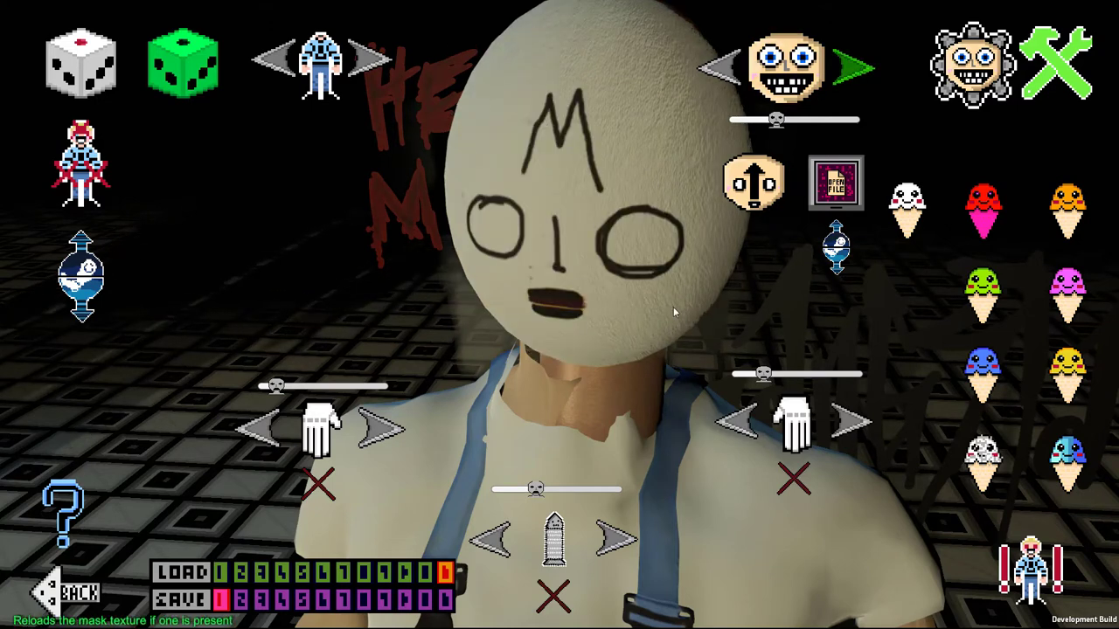
pyautogui.click(717, 67)
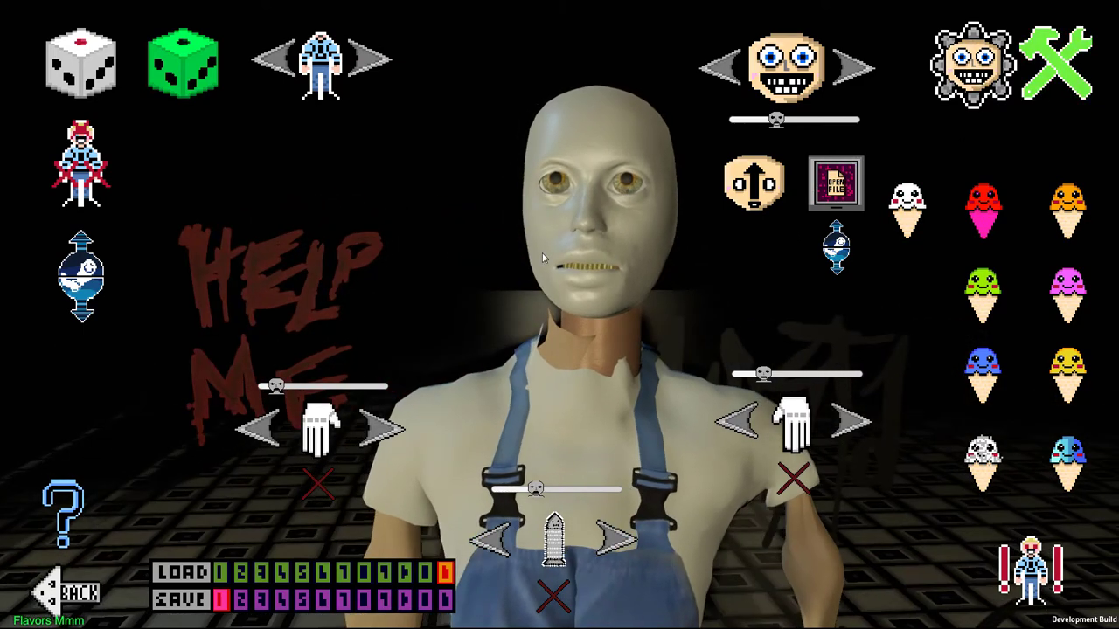
# Switch back to Chrome and return to the README's 3D face template image.
pyautogui.hotkey('alt', 'Tab')
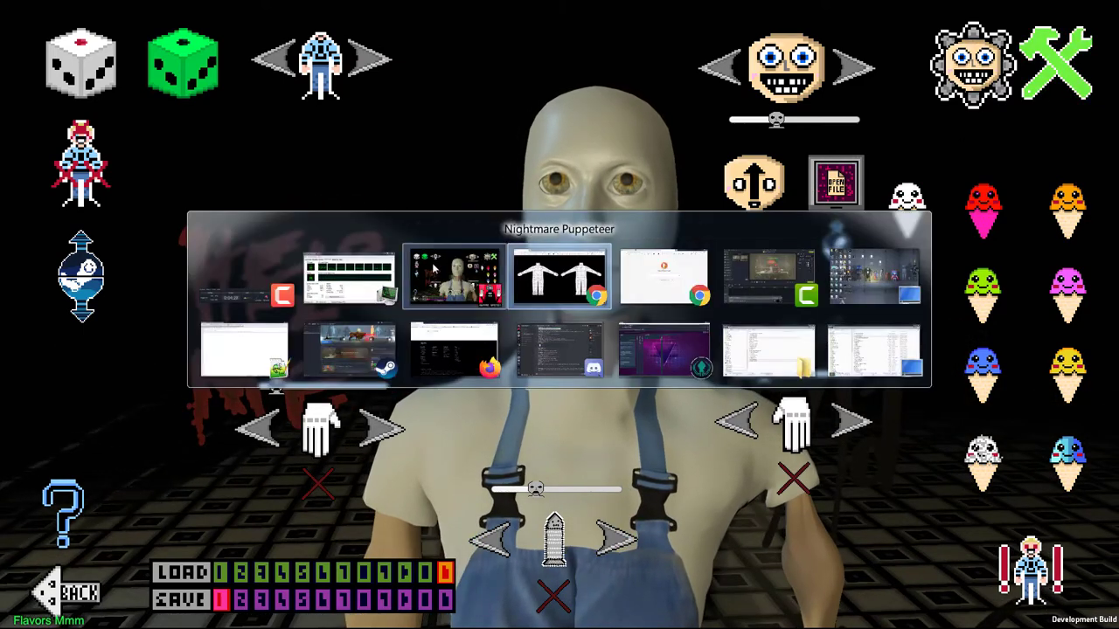
pyautogui.hotkey('alt', 'Tab')
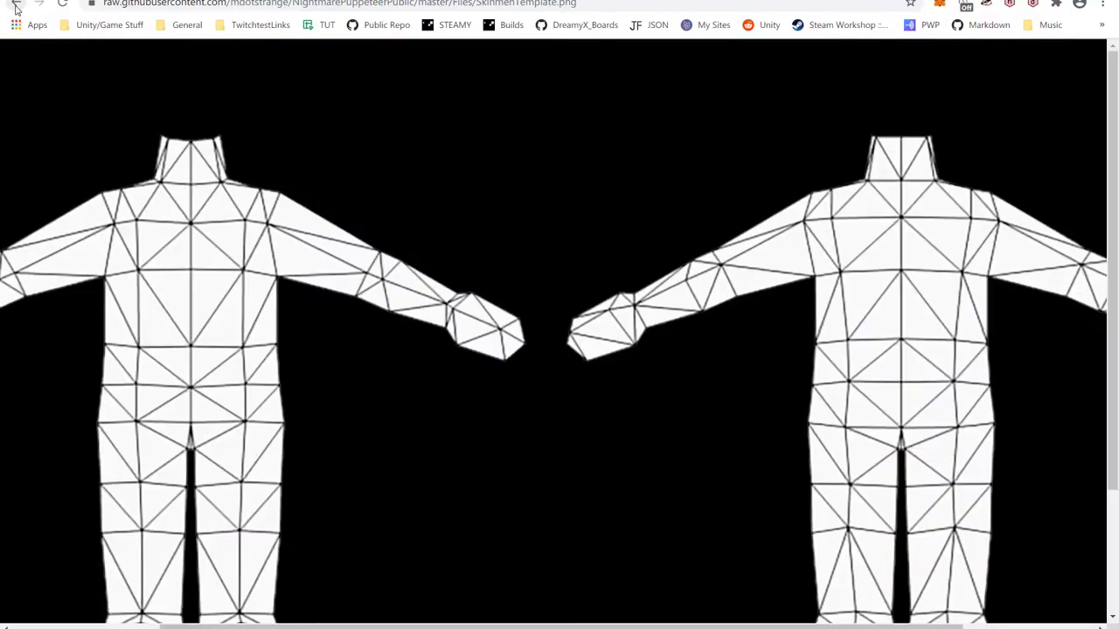
pyautogui.click(15, 4)
pyautogui.scroll(10, 355, 297)
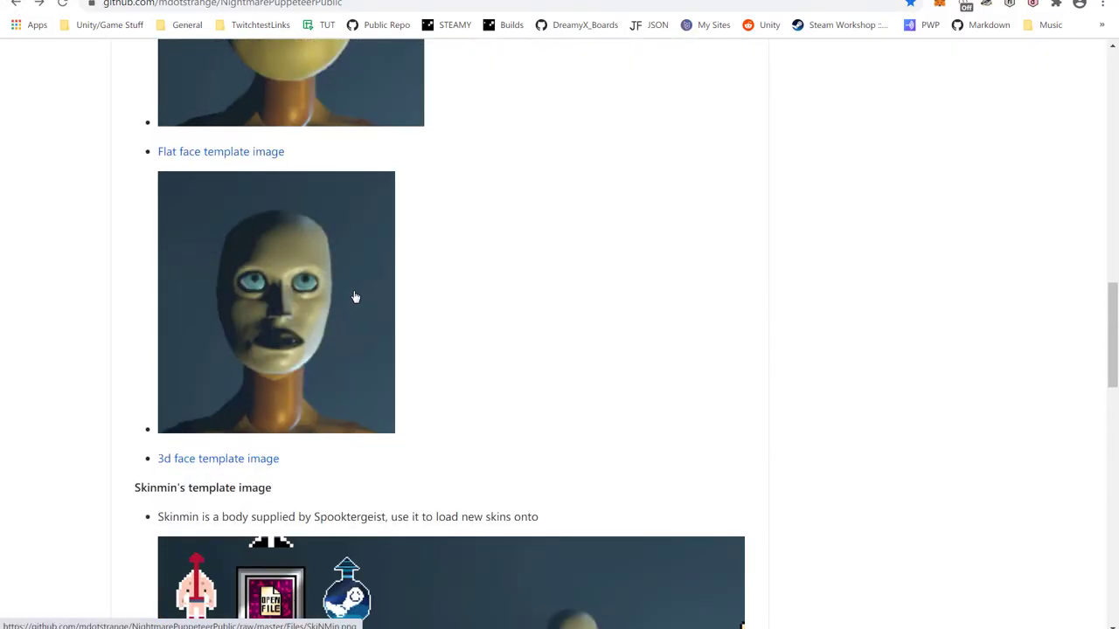
pyautogui.scroll(6, 355, 297)
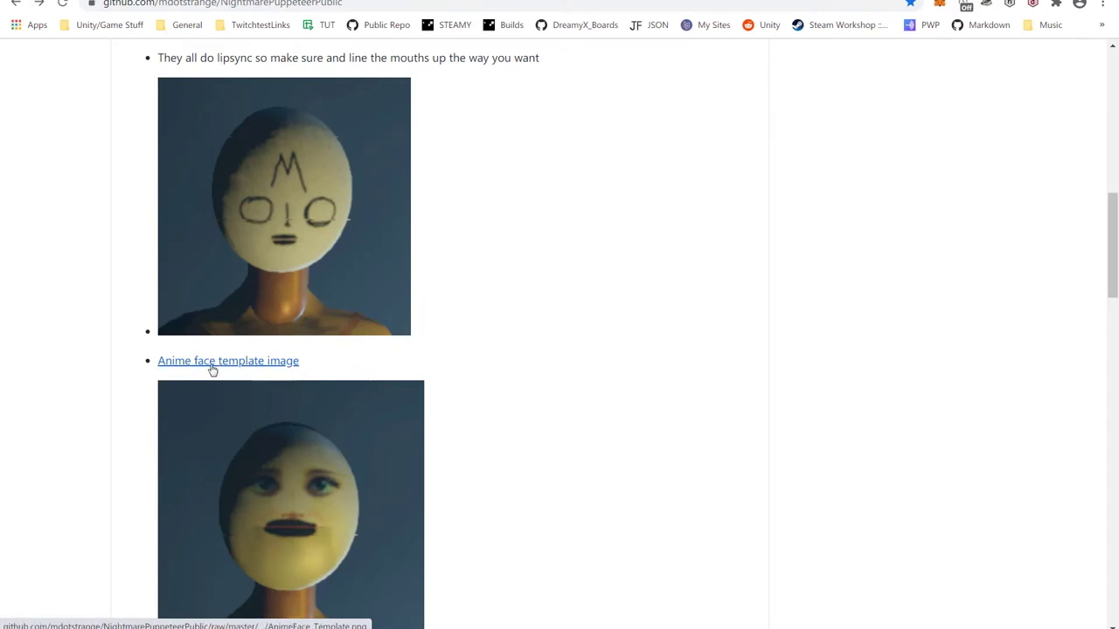
pyautogui.scroll(-6, 219, 358)
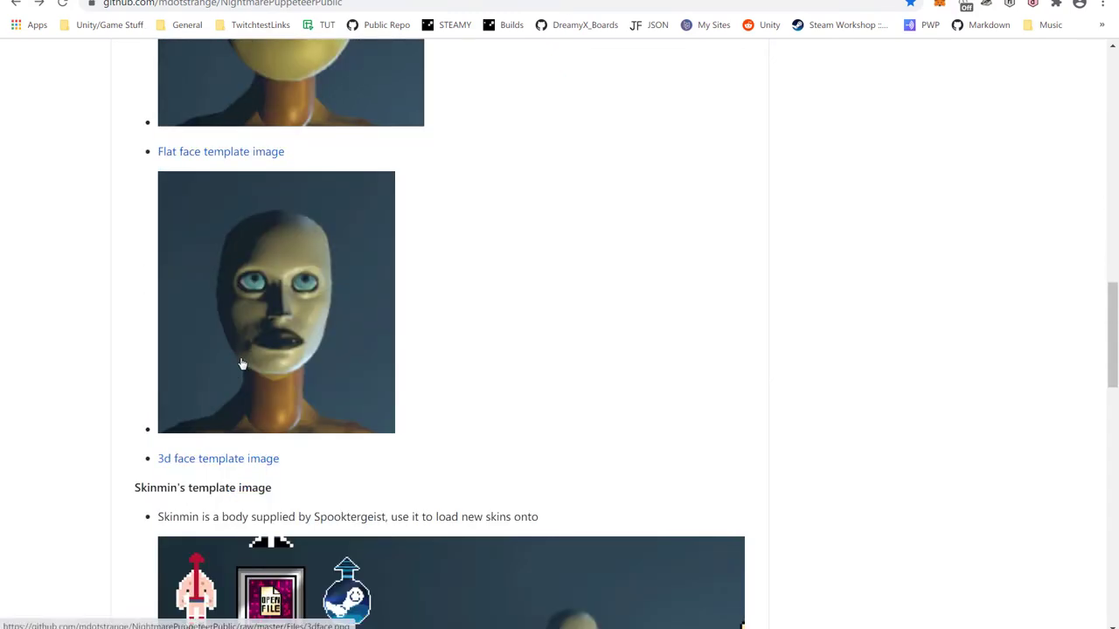
pyautogui.scroll(2, 242, 363)
pyautogui.scroll(-2, 242, 364)
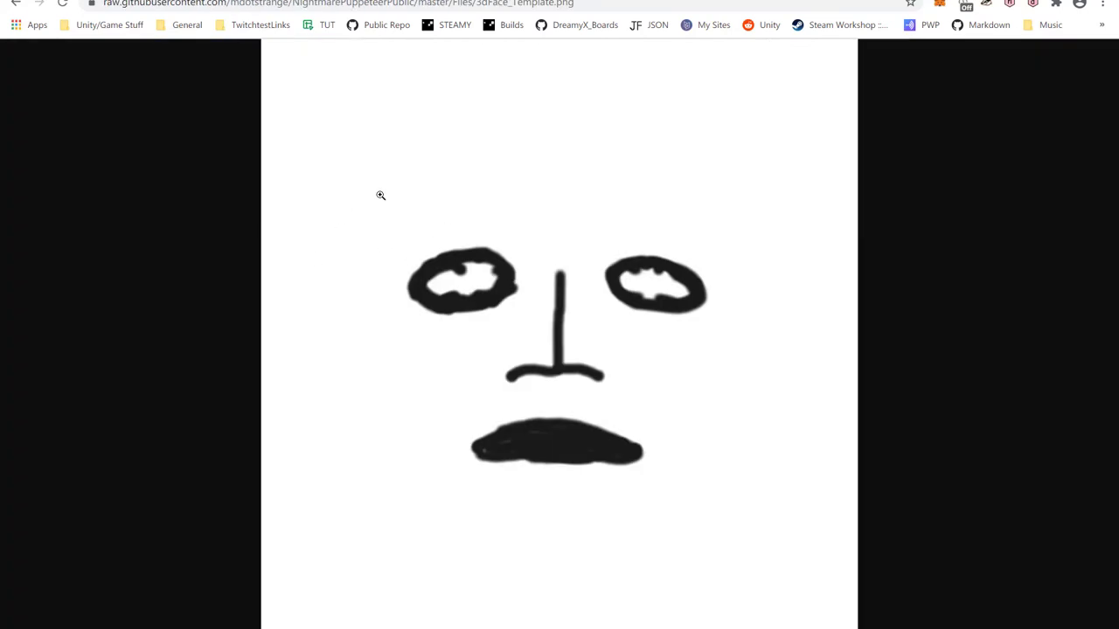
# Save the 3D face template image to the Desktop as 3dFace_Template.png.
pyautogui.rightClick(523, 310)
pyautogui.click(561, 341)
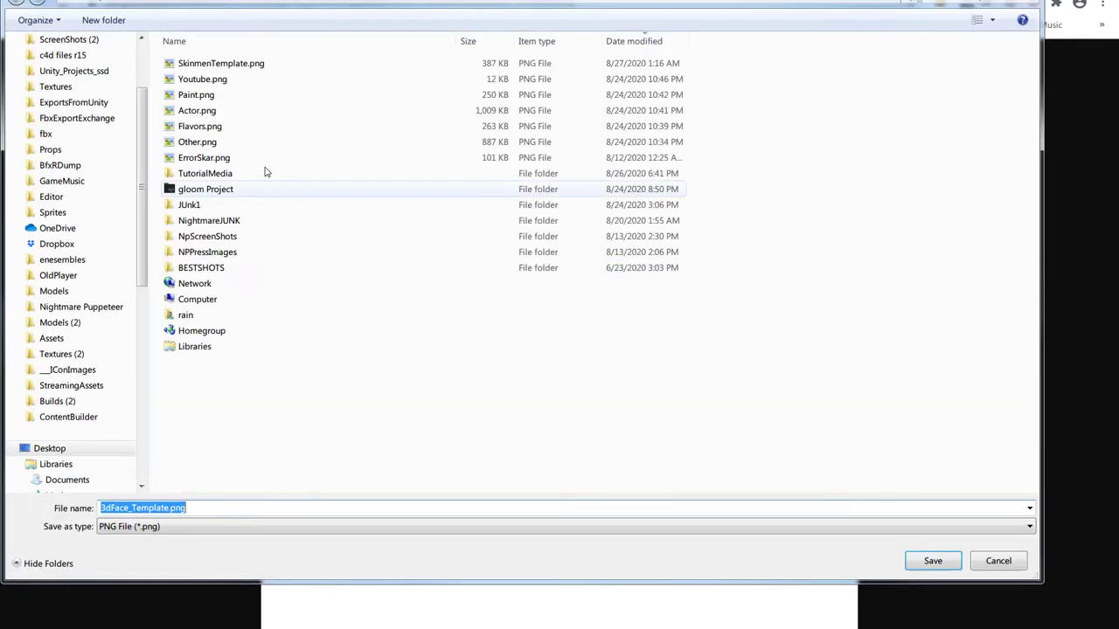
pyautogui.moveTo(137, 142); pyautogui.dragTo(70, 50)
pyautogui.click(70, 60)
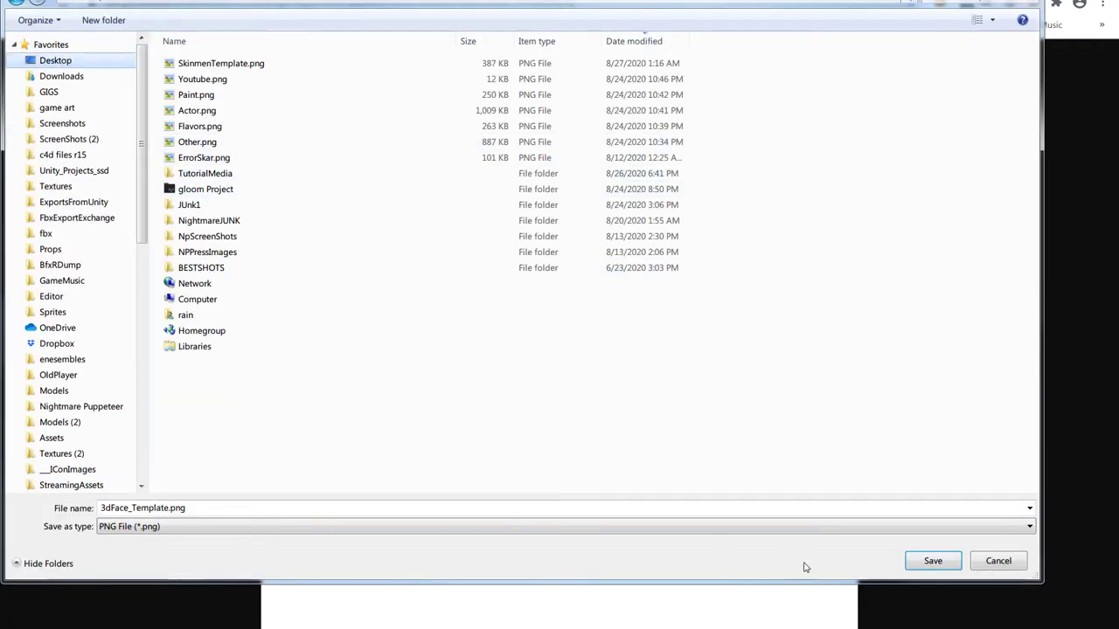
pyautogui.click(922, 561)
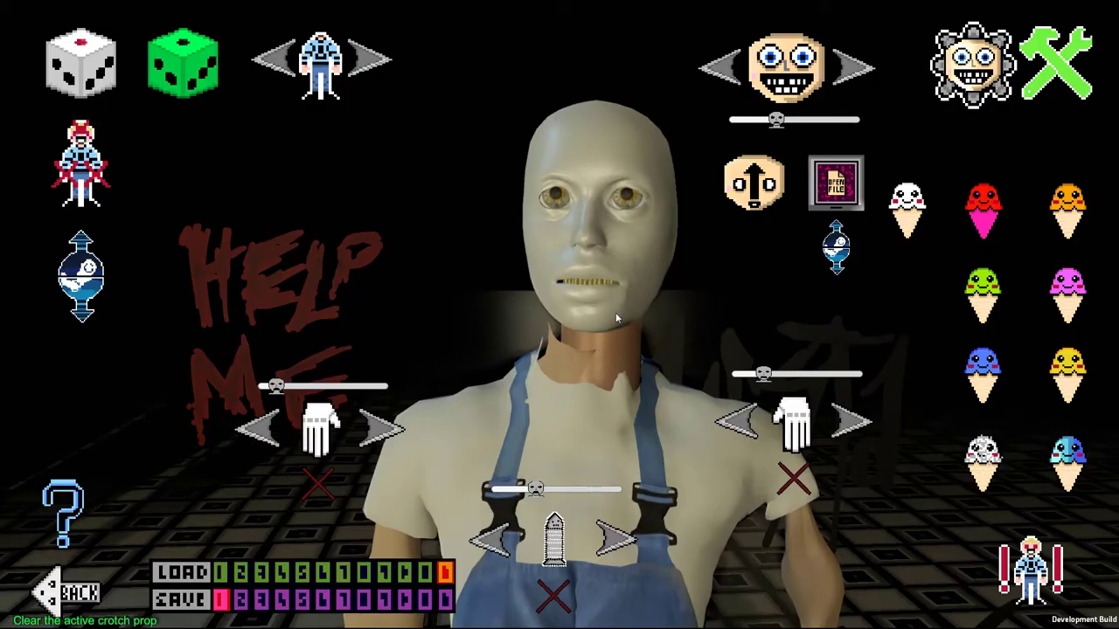
# Load 3dFace_Template.png from the Desktop as the buddy's head mask texture.
pyautogui.click(821, 203)
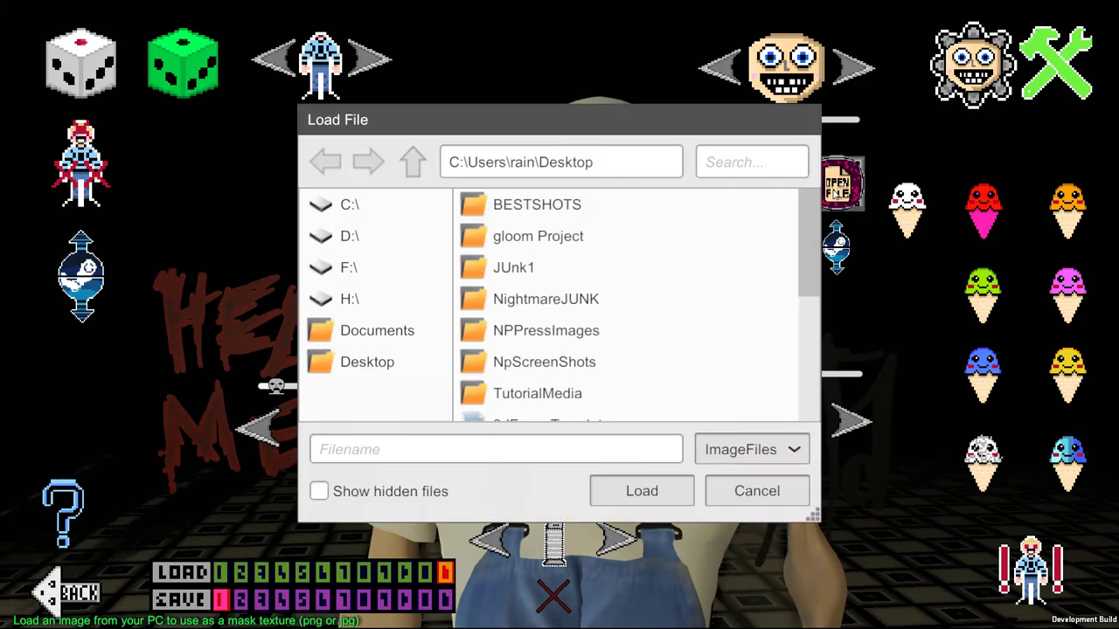
pyautogui.moveTo(813, 274); pyautogui.dragTo(807, 331)
pyautogui.click(575, 263)
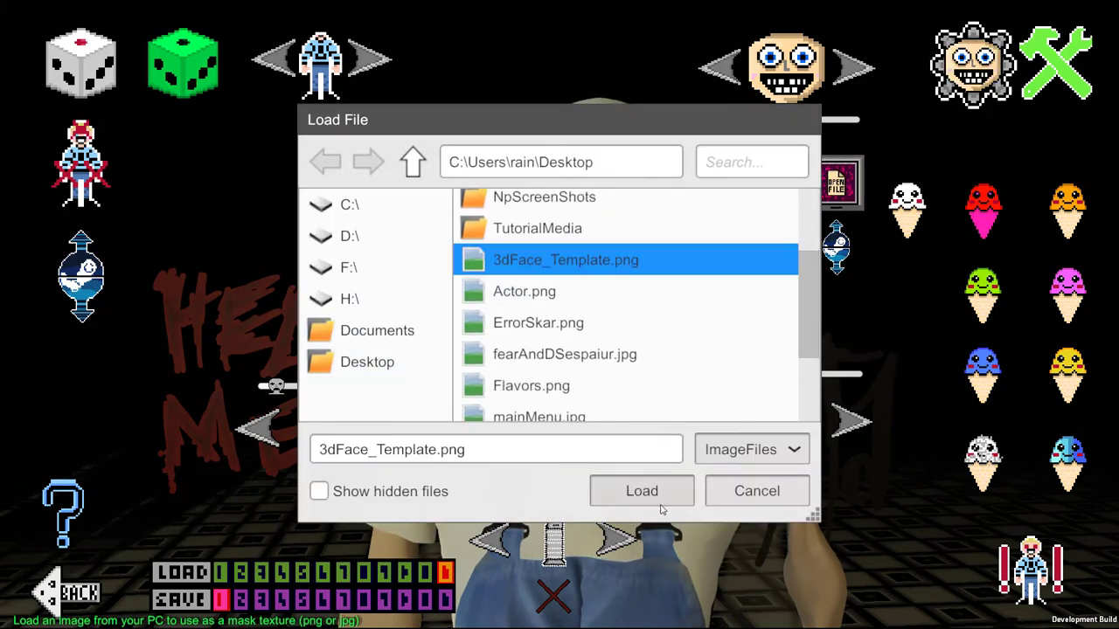
pyautogui.click(678, 491)
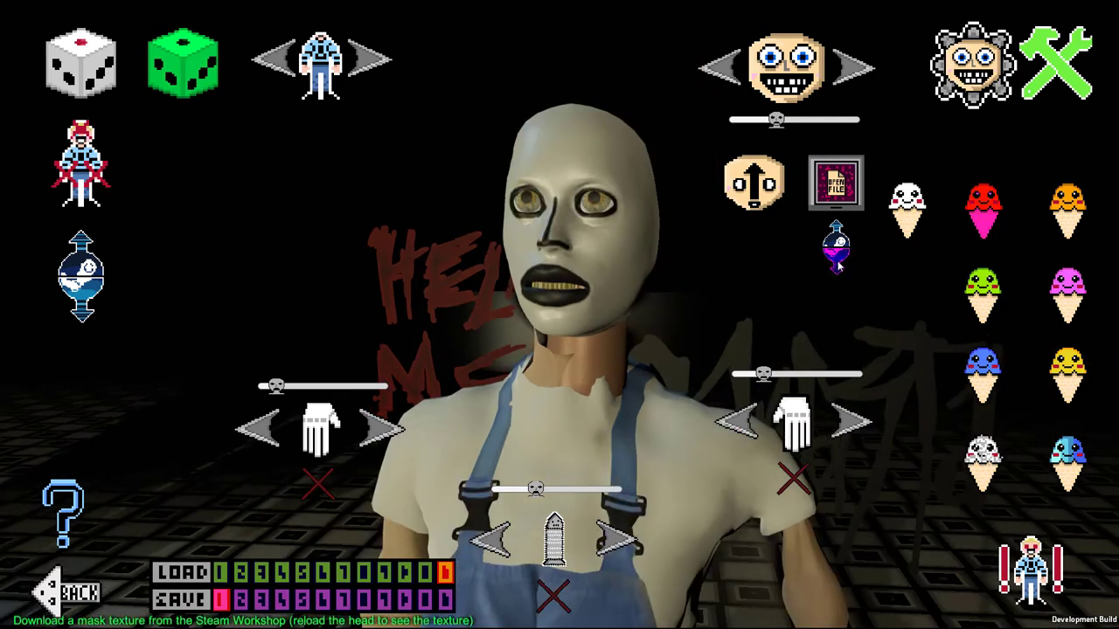
# Switch the buddy to the hand-drawn M face head and return to the table scene.
pyautogui.click(852, 67)
pyautogui.click(847, 76)
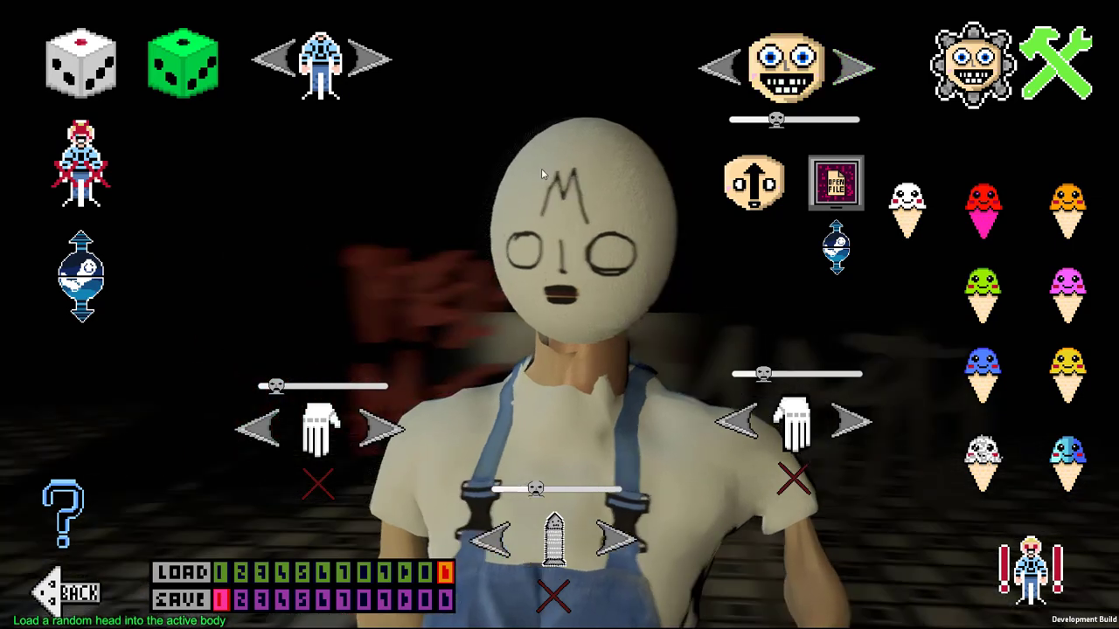
pyautogui.click(722, 70)
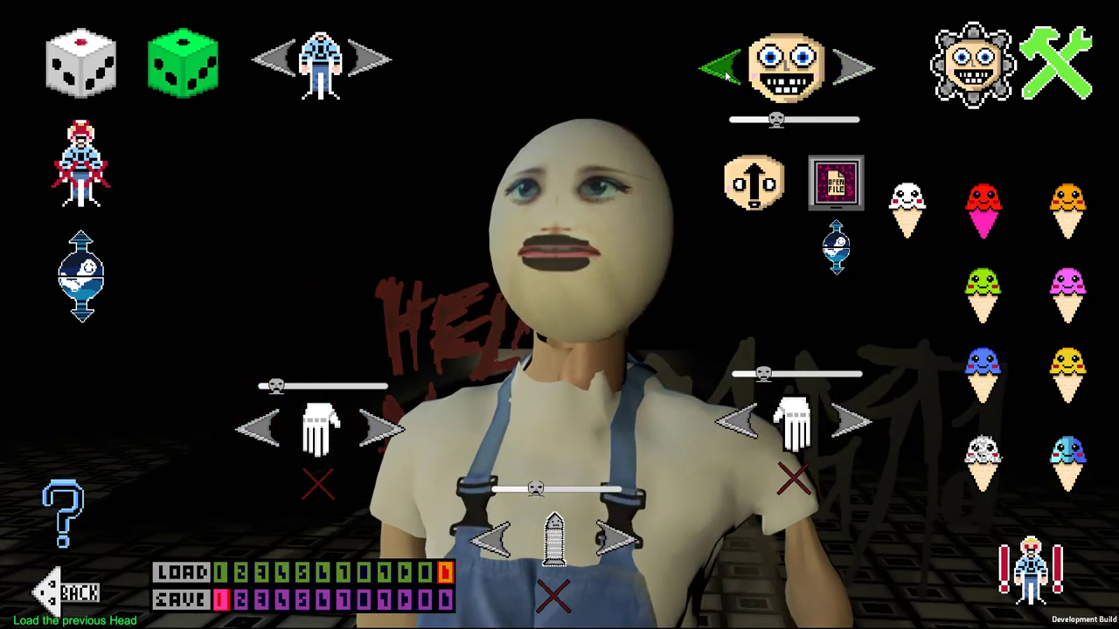
pyautogui.click(850, 75)
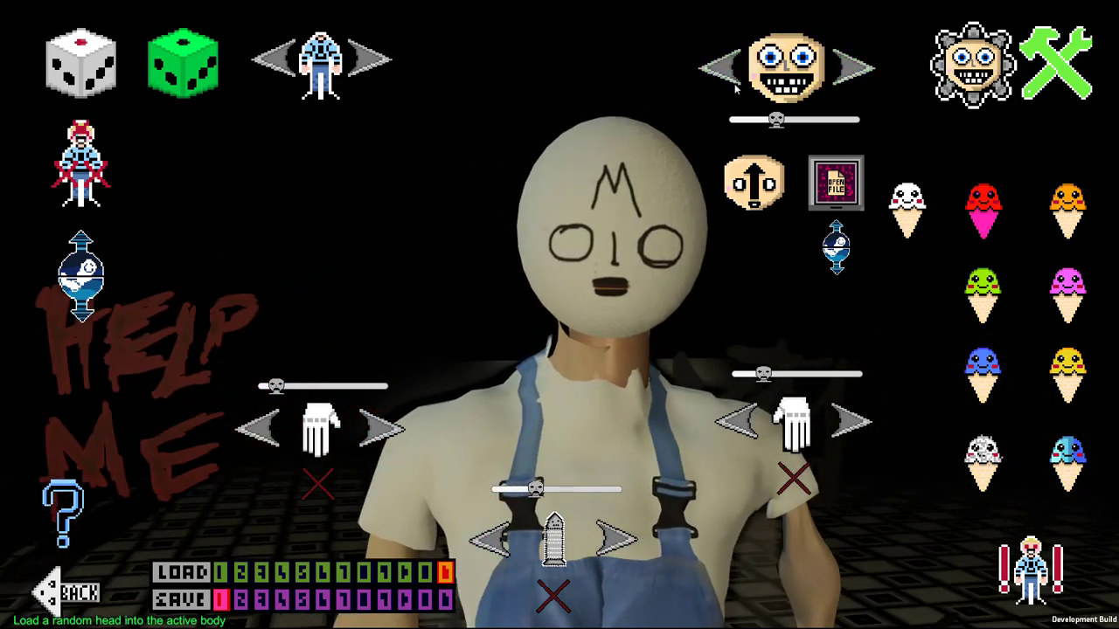
pyautogui.click(79, 595)
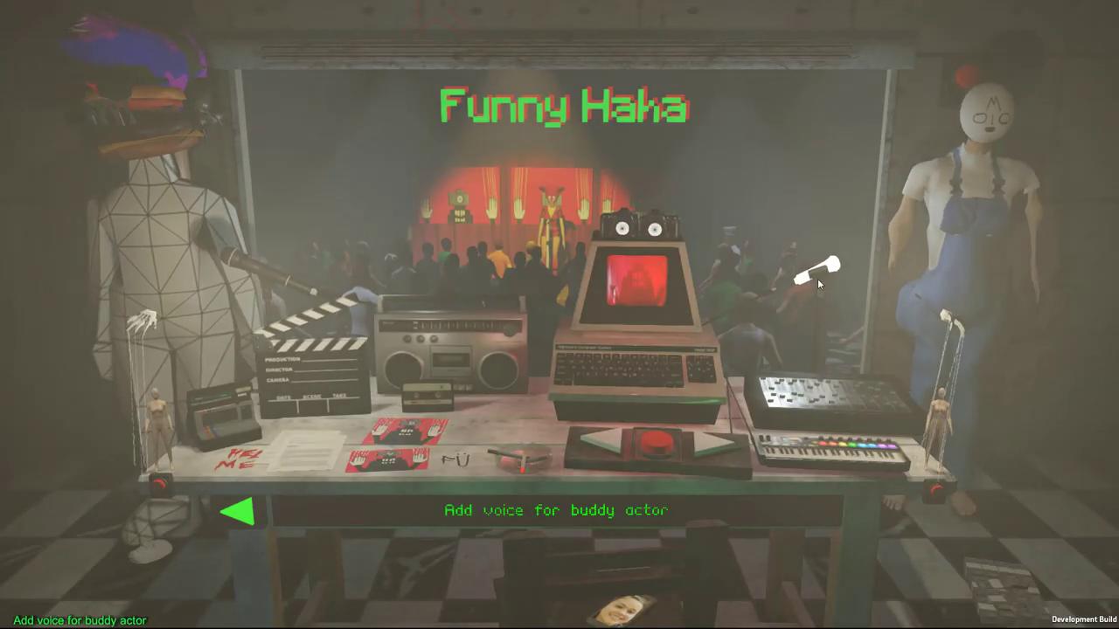
# Load Bush_30_Seconds.wav from TutorialMedia as the buddy's voice and raise the jaw sensitivity.
pyautogui.click(818, 278)
pyautogui.click(407, 301)
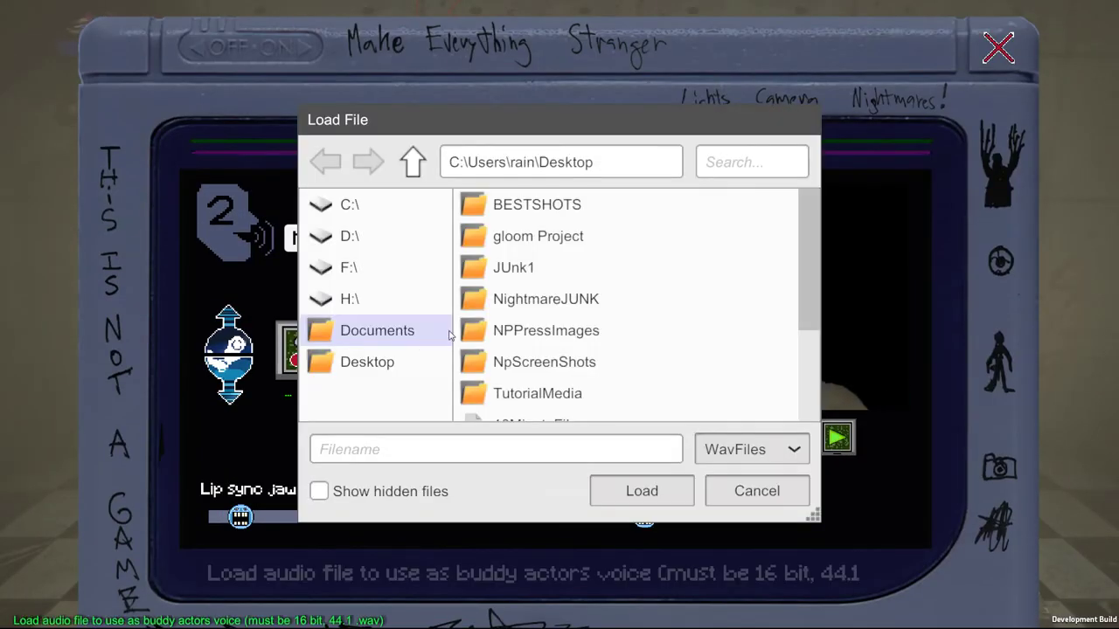
pyautogui.scroll(-5, 624, 342)
pyautogui.doubleClick(559, 243)
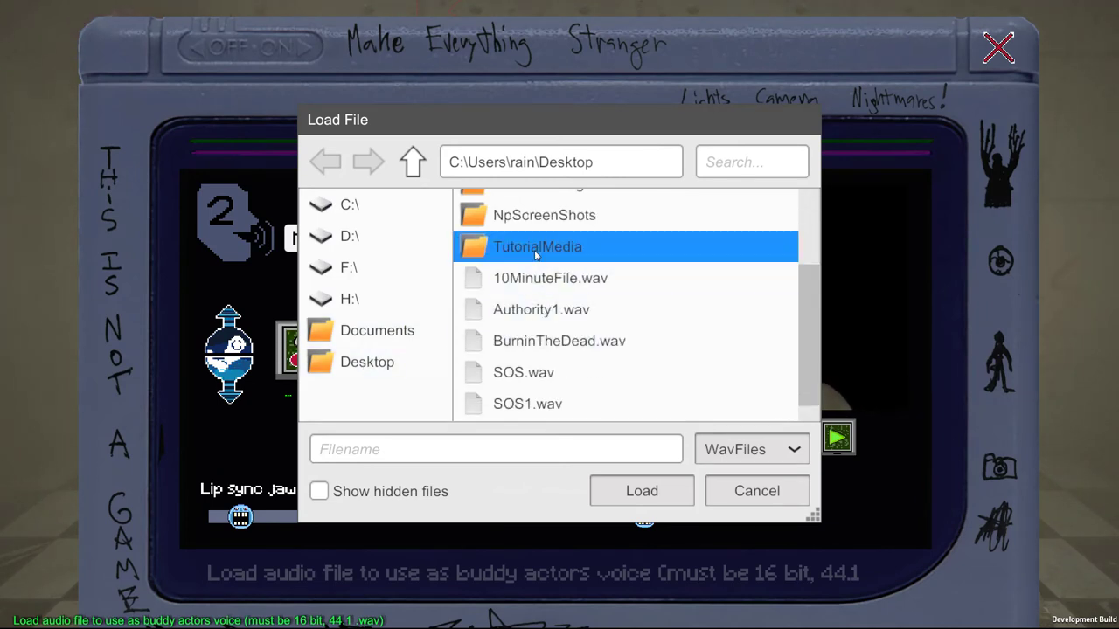
pyautogui.doubleClick(591, 331)
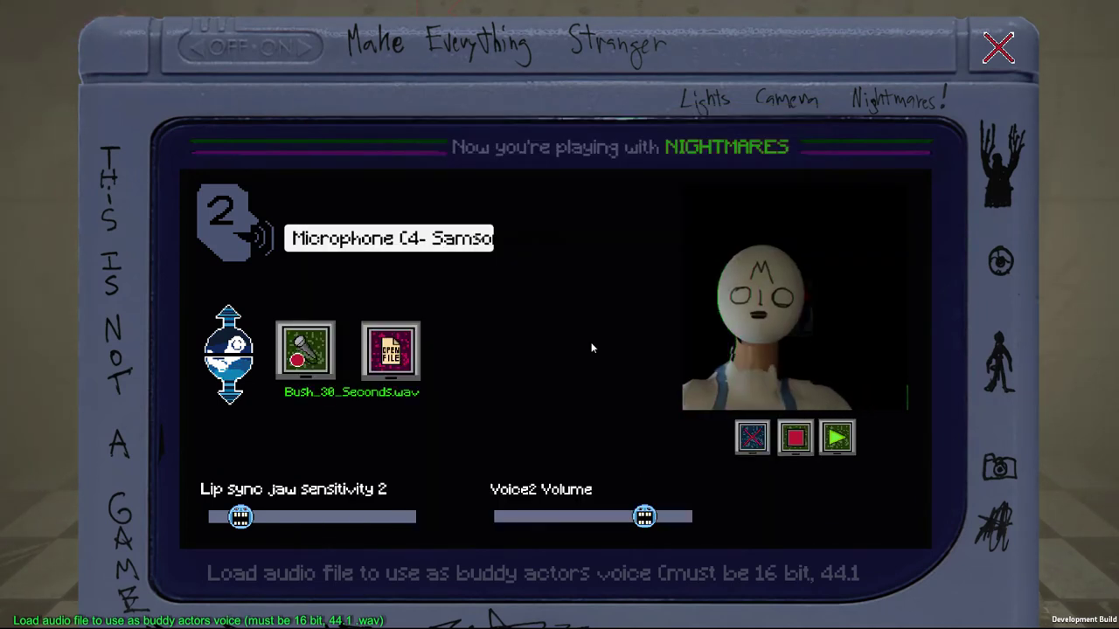
pyautogui.moveTo(240, 517); pyautogui.dragTo(279, 518)
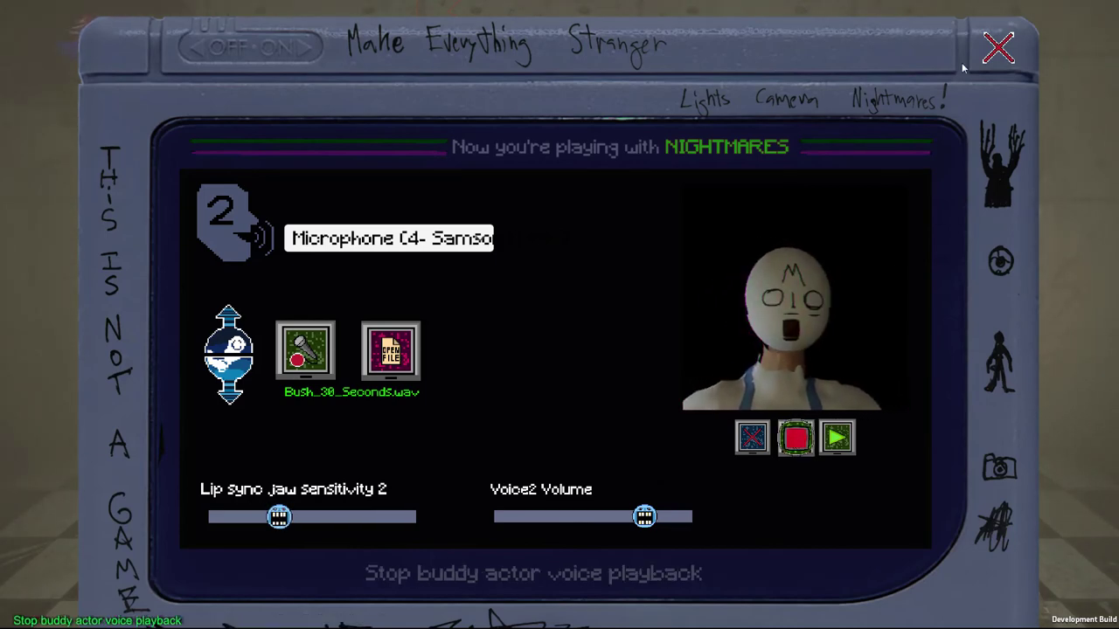
pyautogui.click(998, 49)
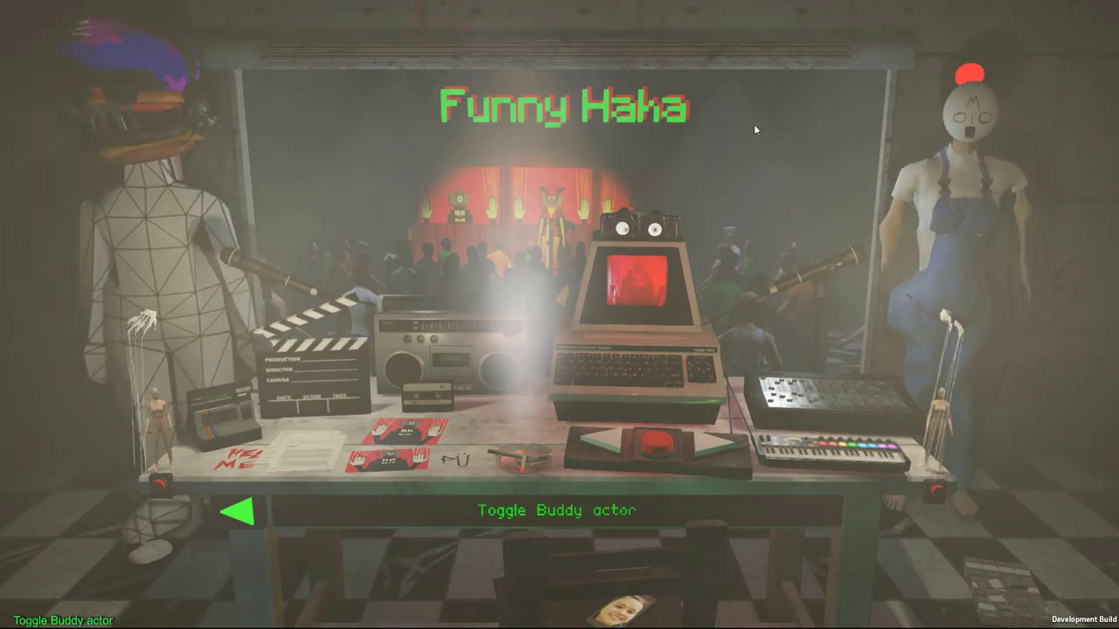